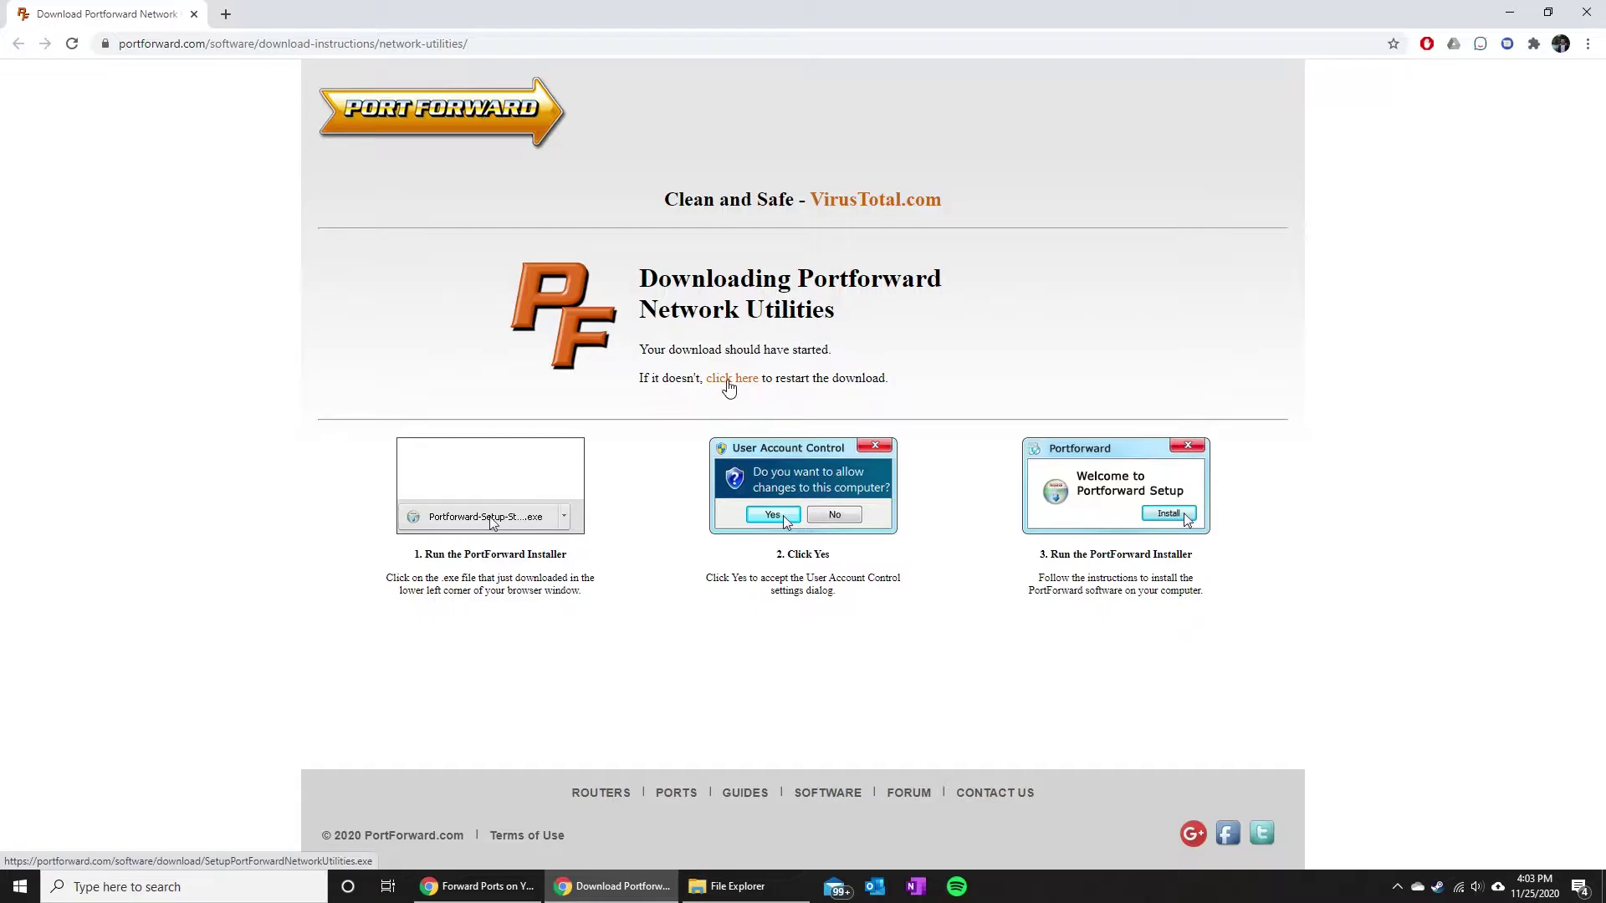
- Restart the Network Utilities installer download on portforward.com, but cancel saving the duplicate installer
left_click(718, 384)
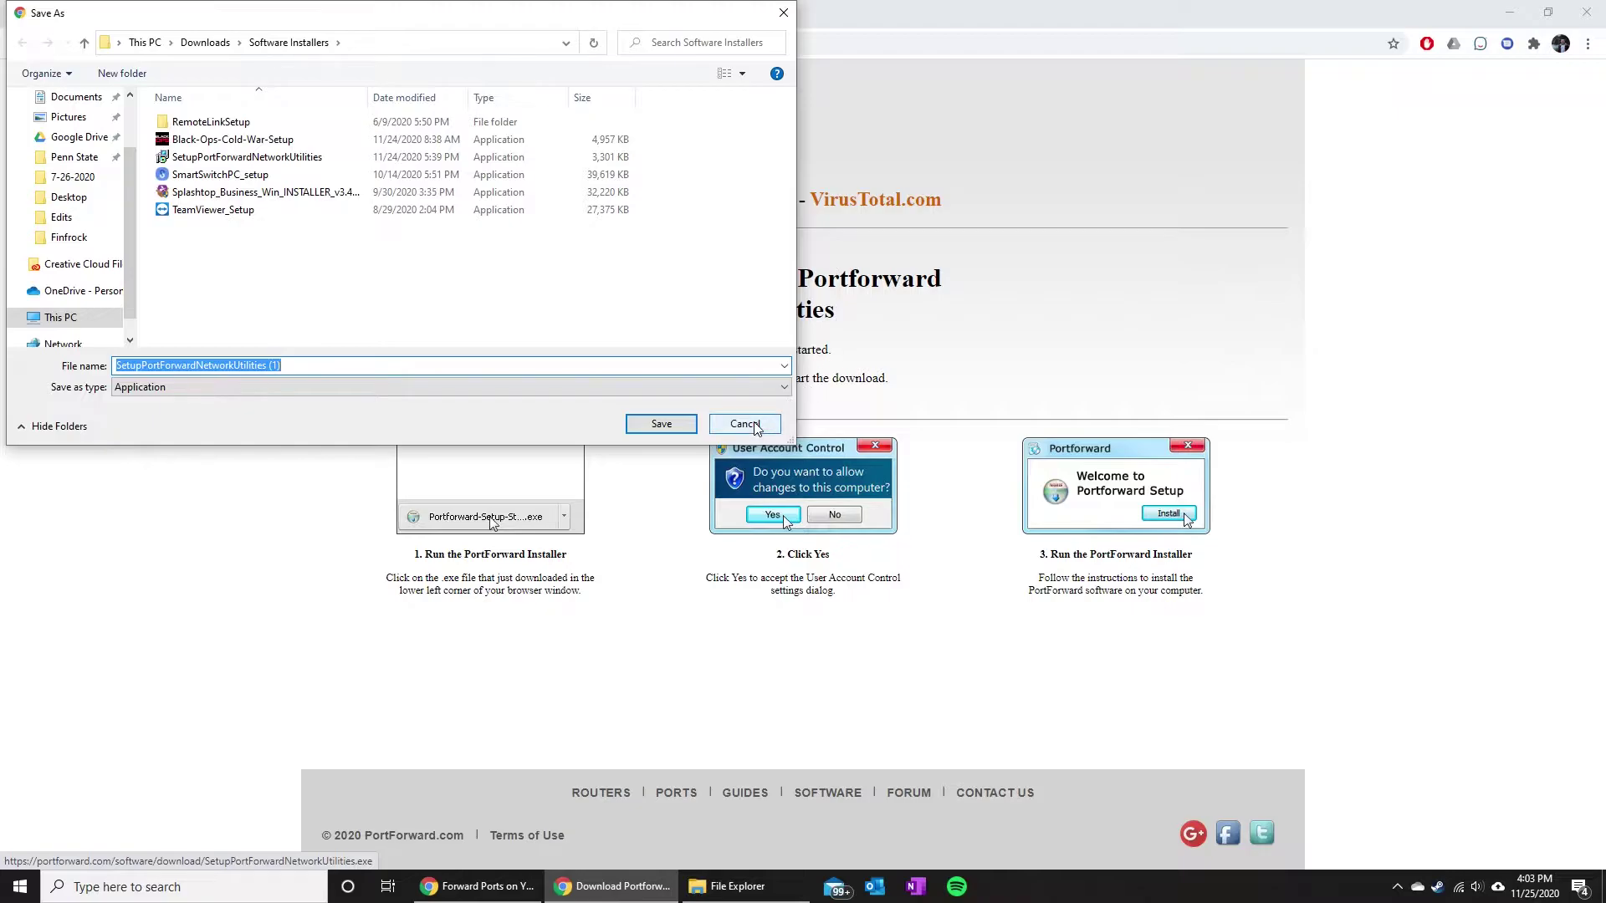
left_click(755, 426)
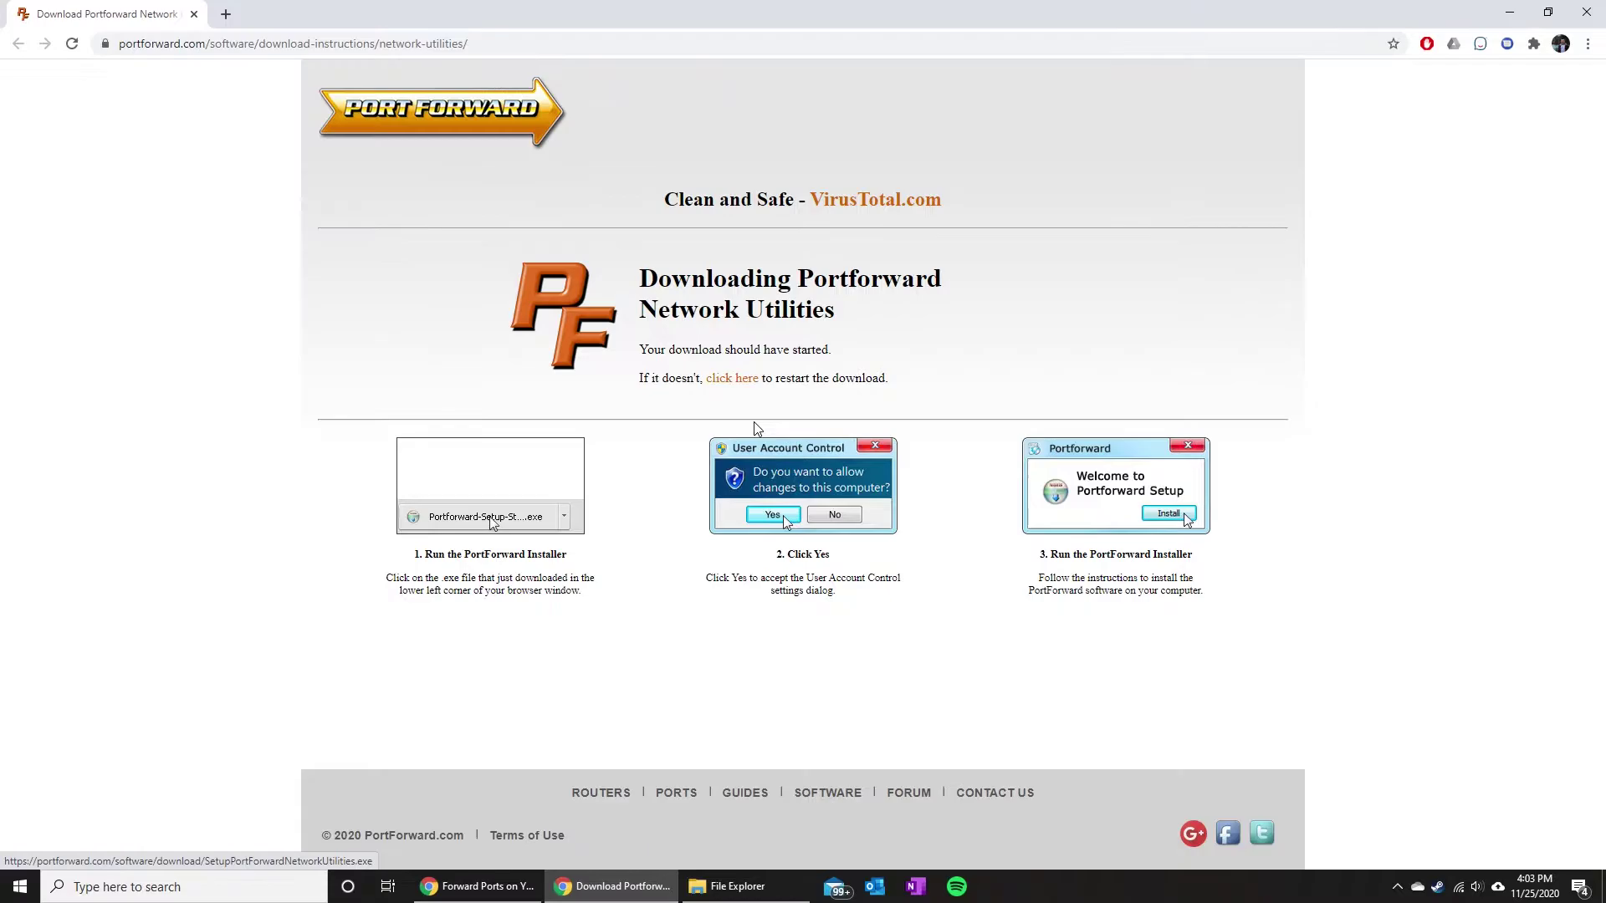
- Find Port Forward Network Utilities via a 'port' search and run it as administrator in trial mode
left_click(126, 886)
type("port")
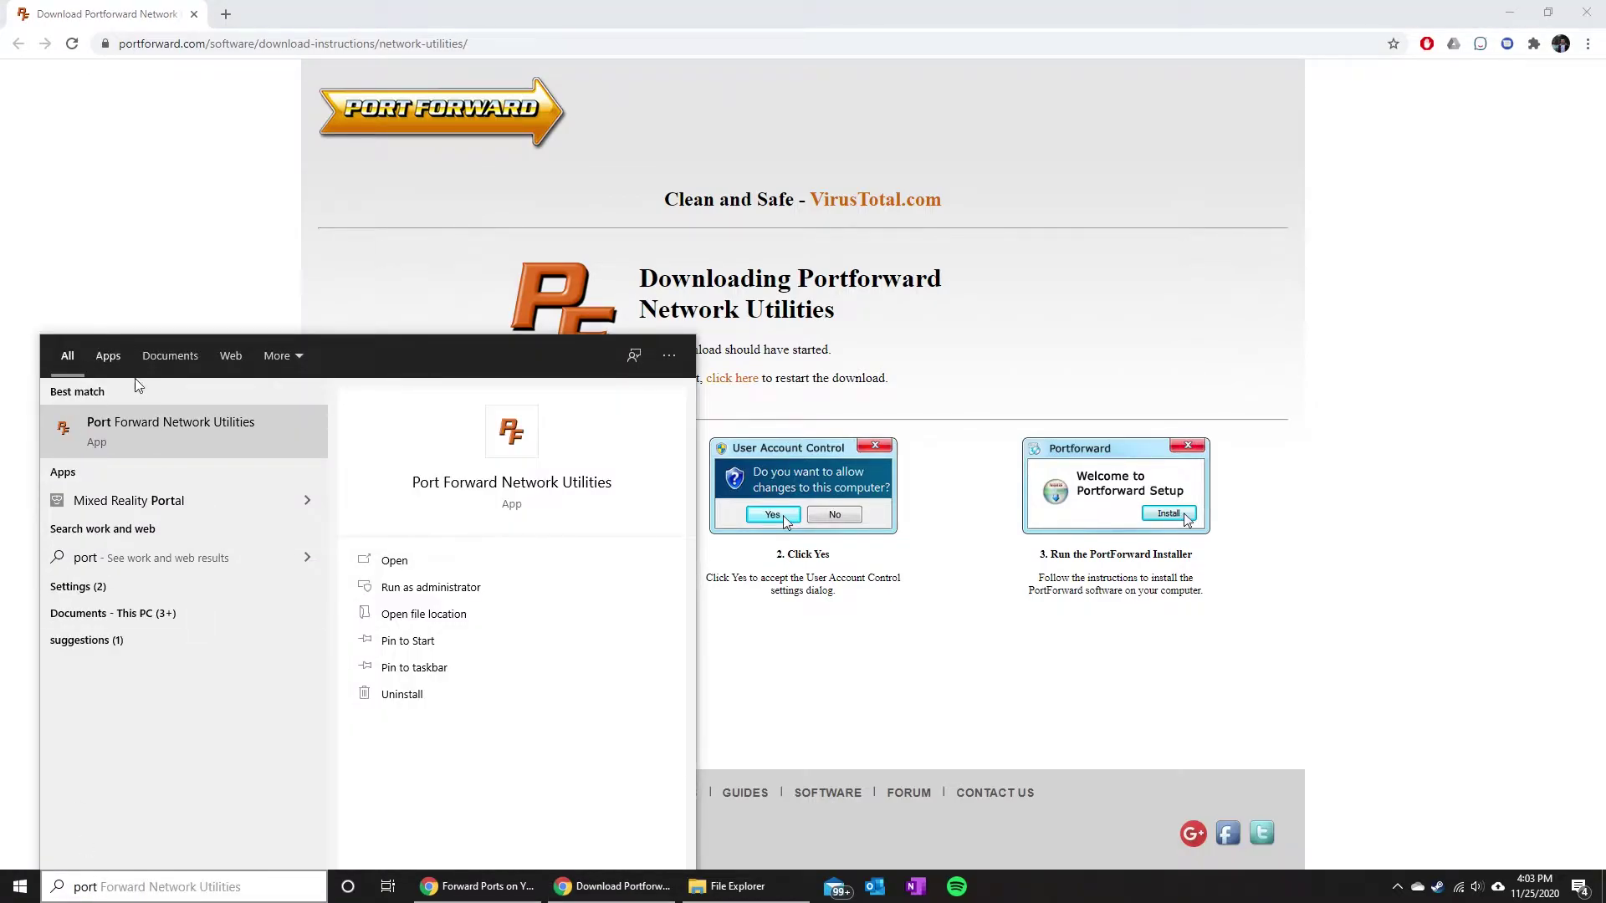
right_click(135, 448)
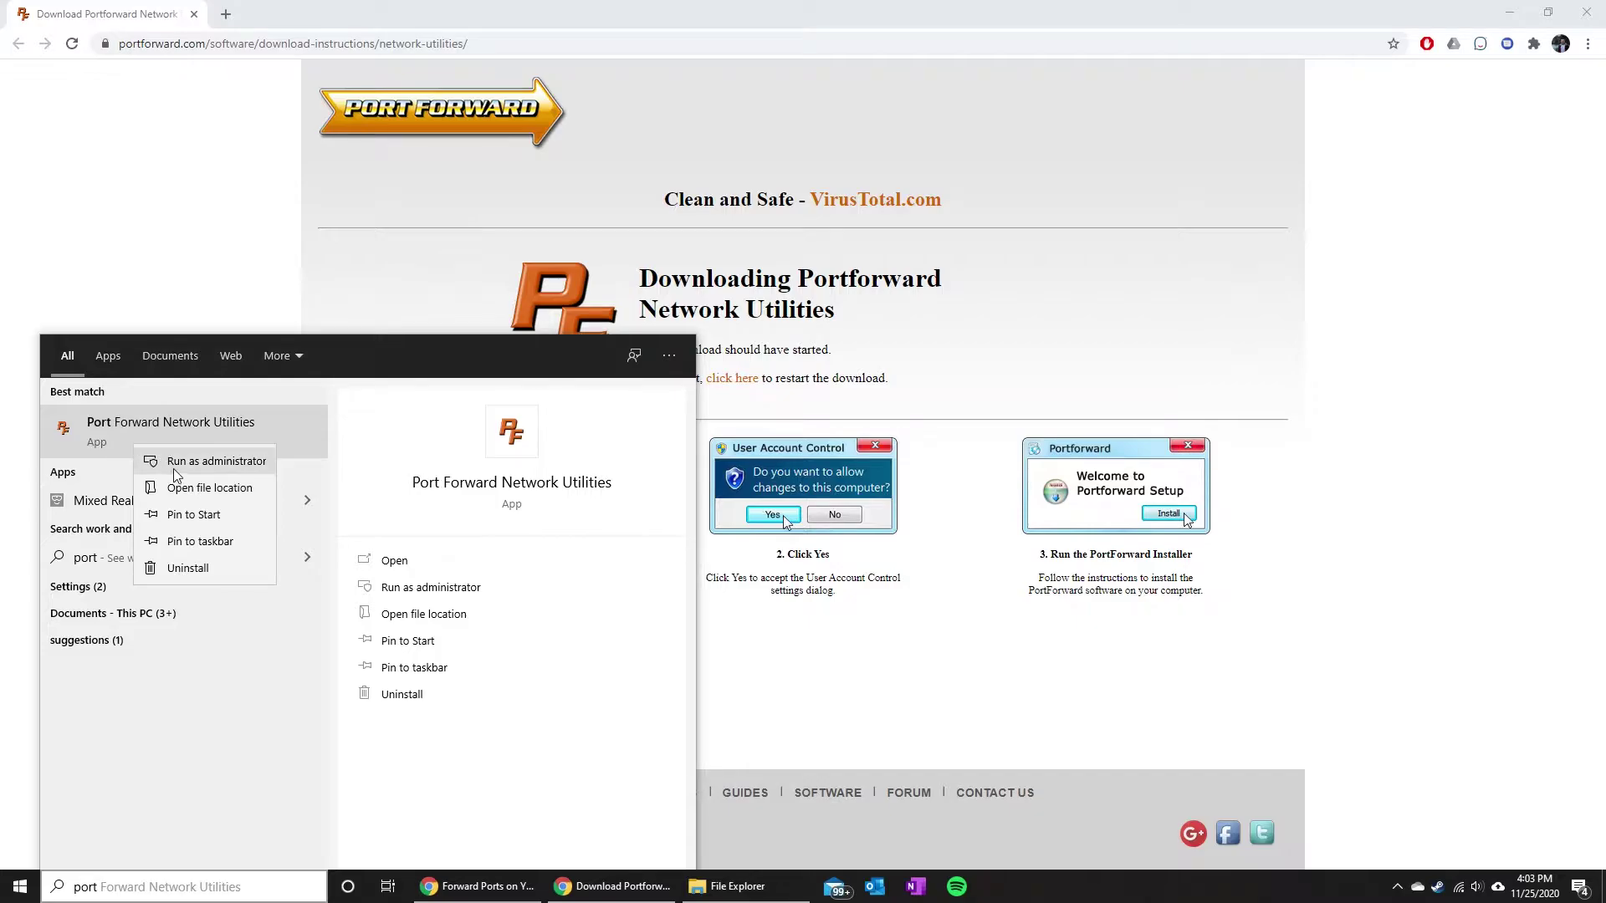
left_click(167, 461)
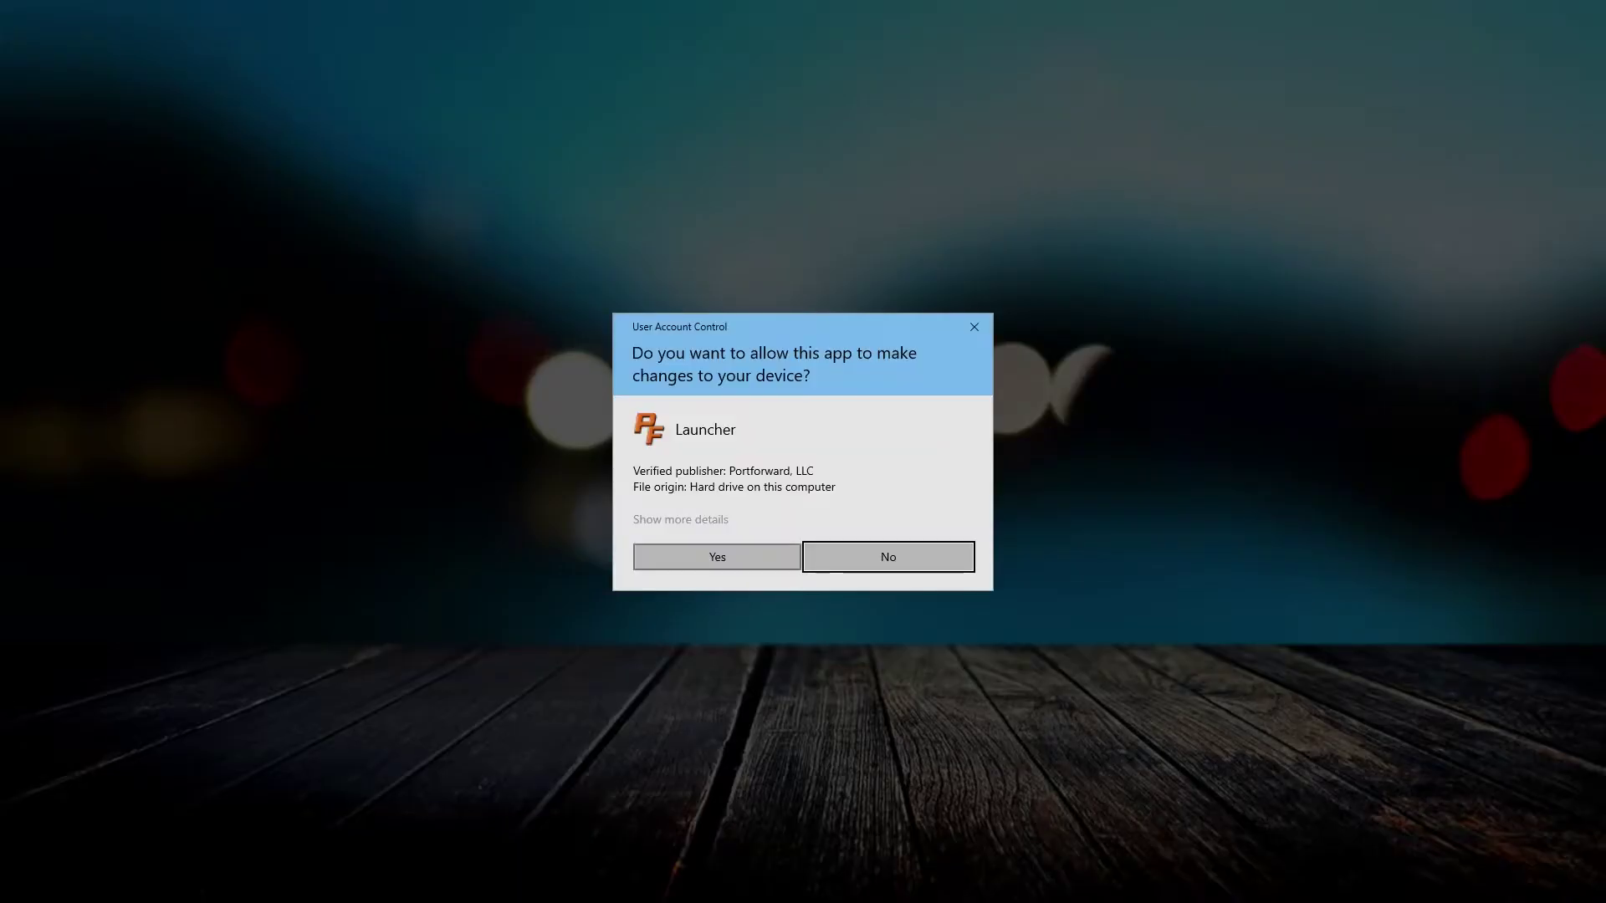
left_click(726, 557)
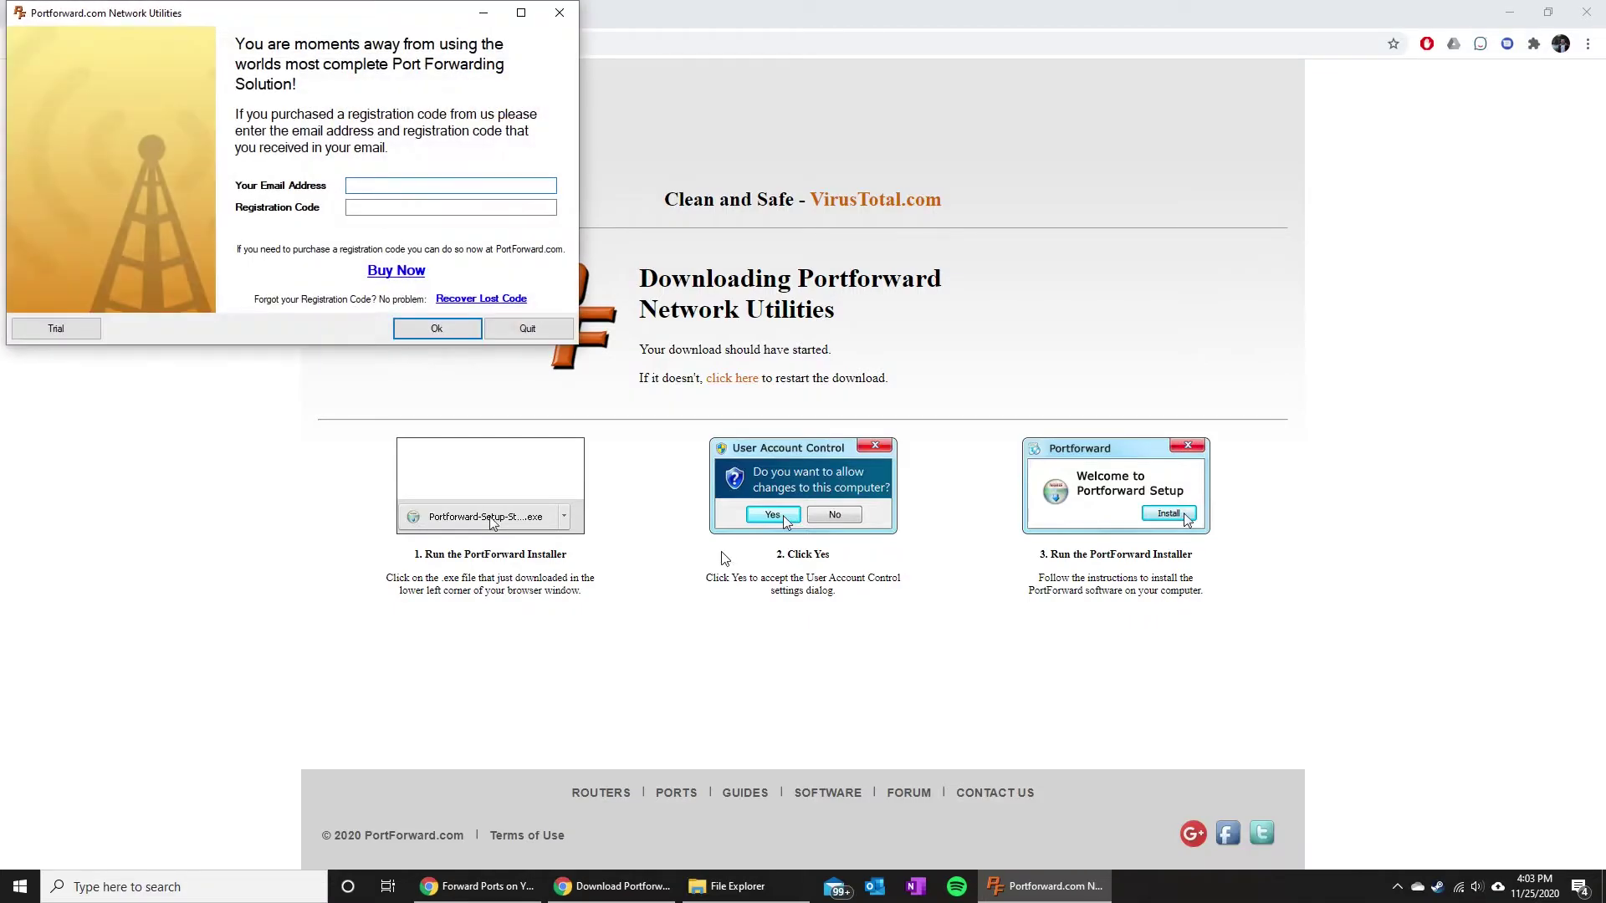
left_click(58, 328)
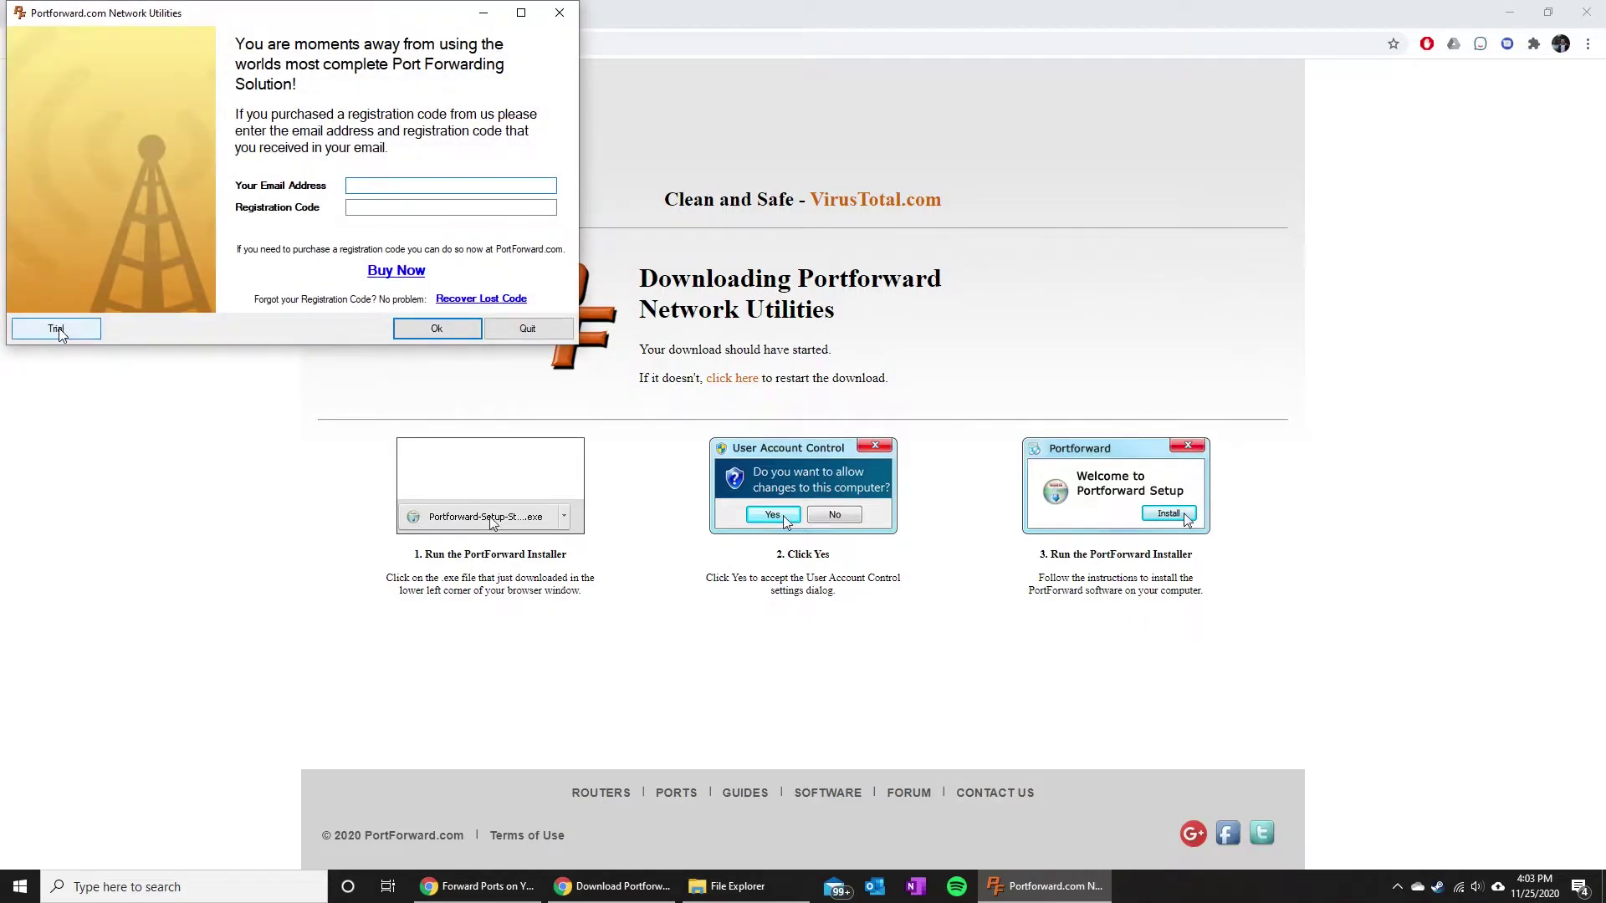
left_click(924, 497)
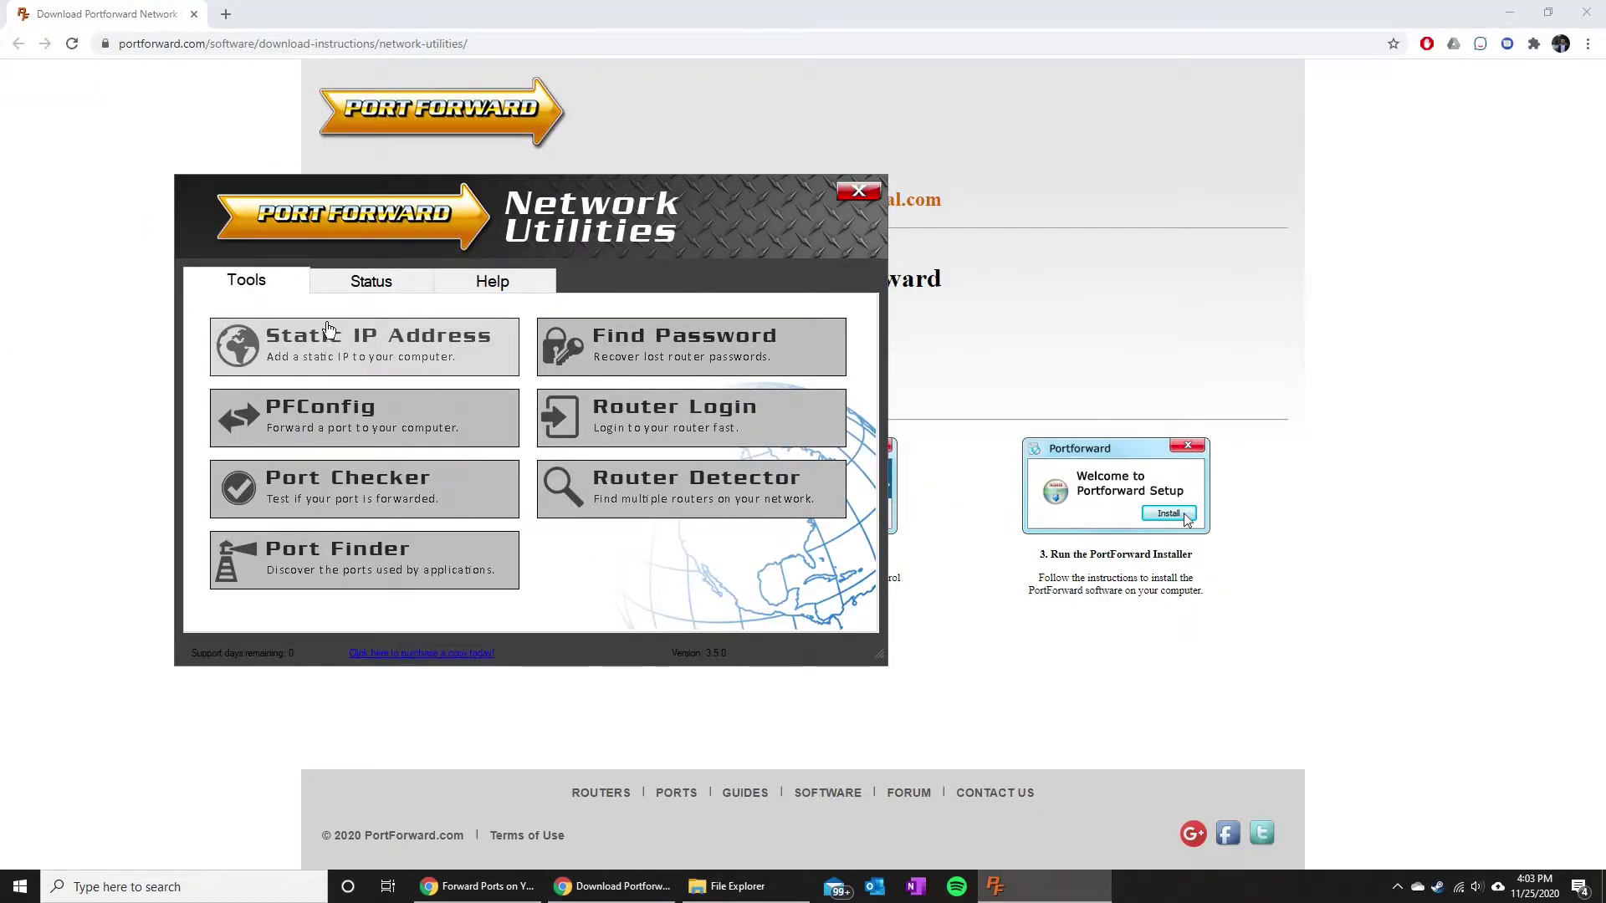
- Review the adapter's settings in the Static IP Address tool past the trial prompt, then close both utility windows
left_click(377, 341)
left_click(699, 655)
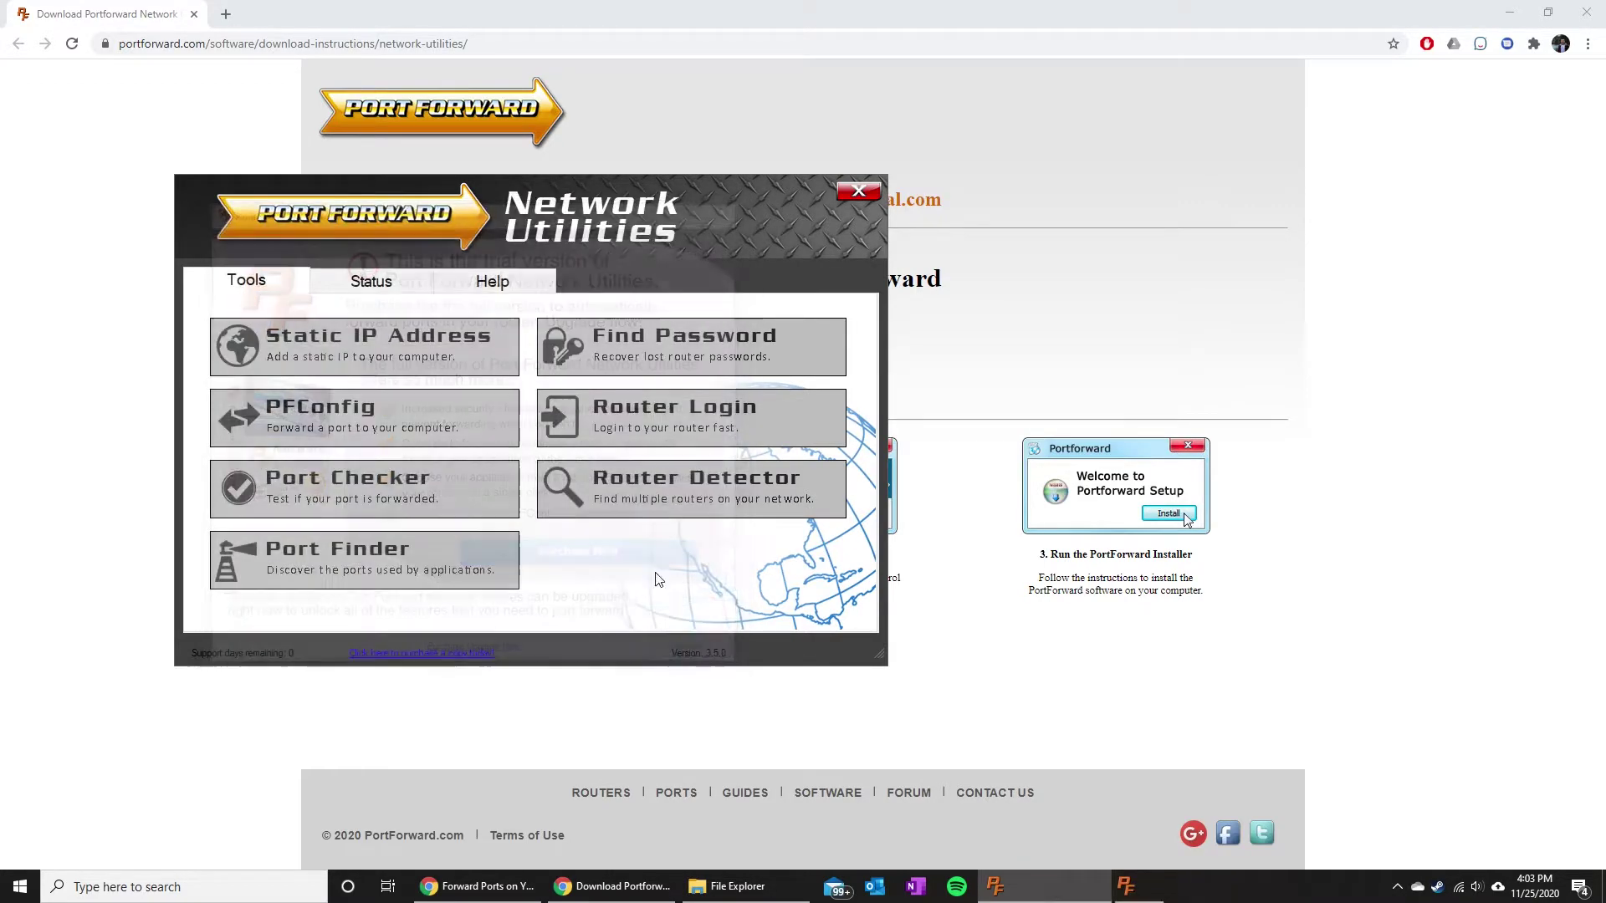
left_click(381, 346)
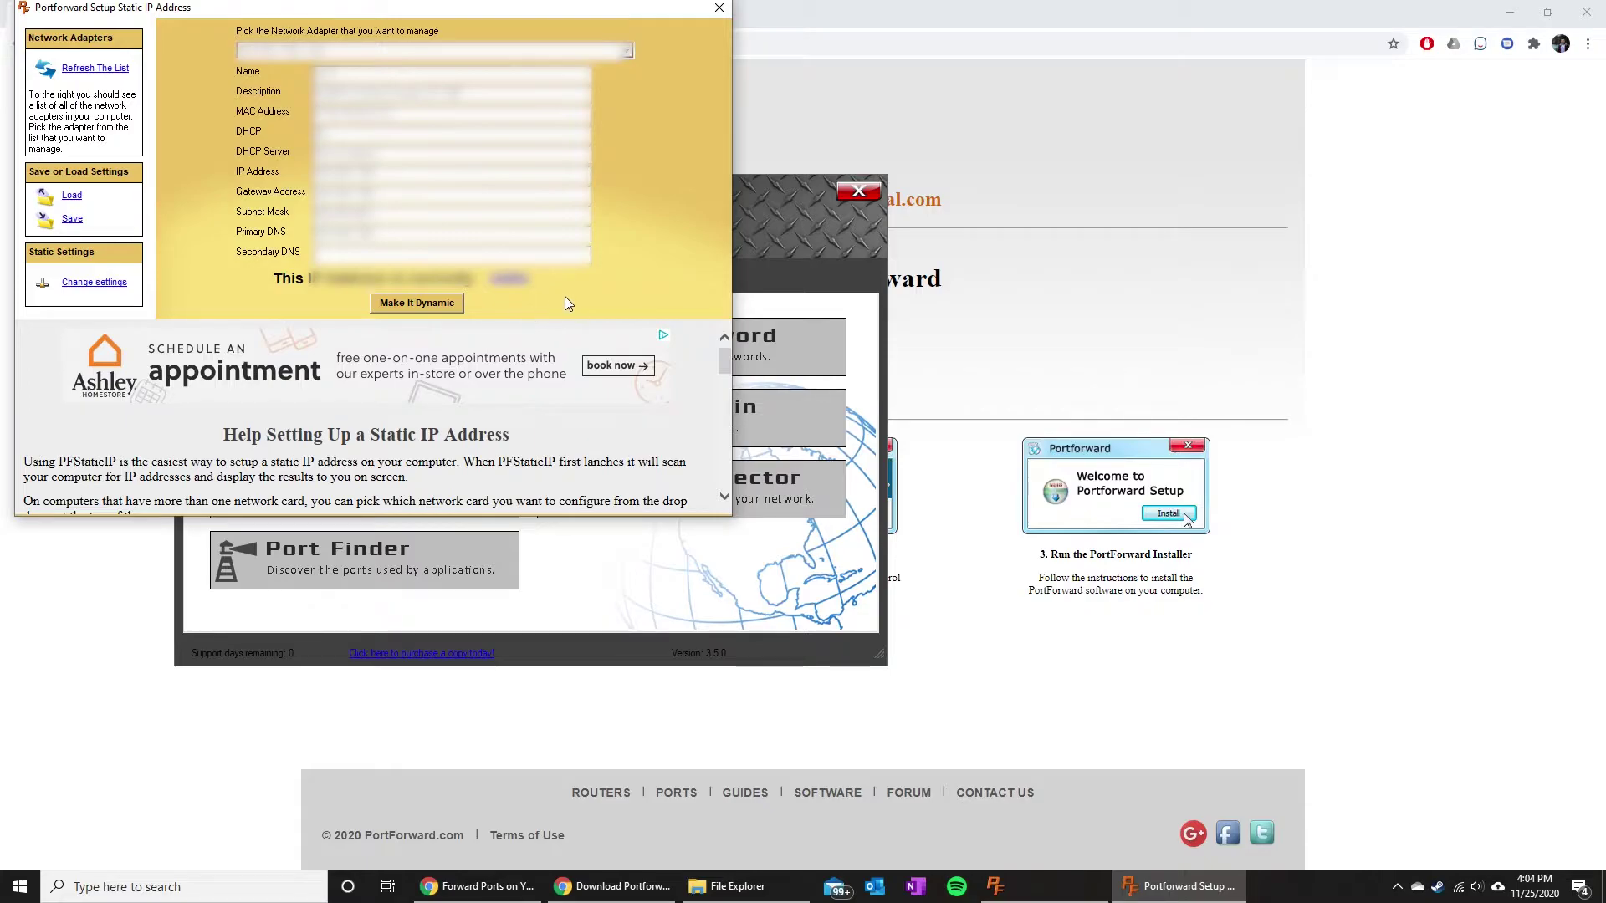
left_click(718, 7)
left_click(859, 192)
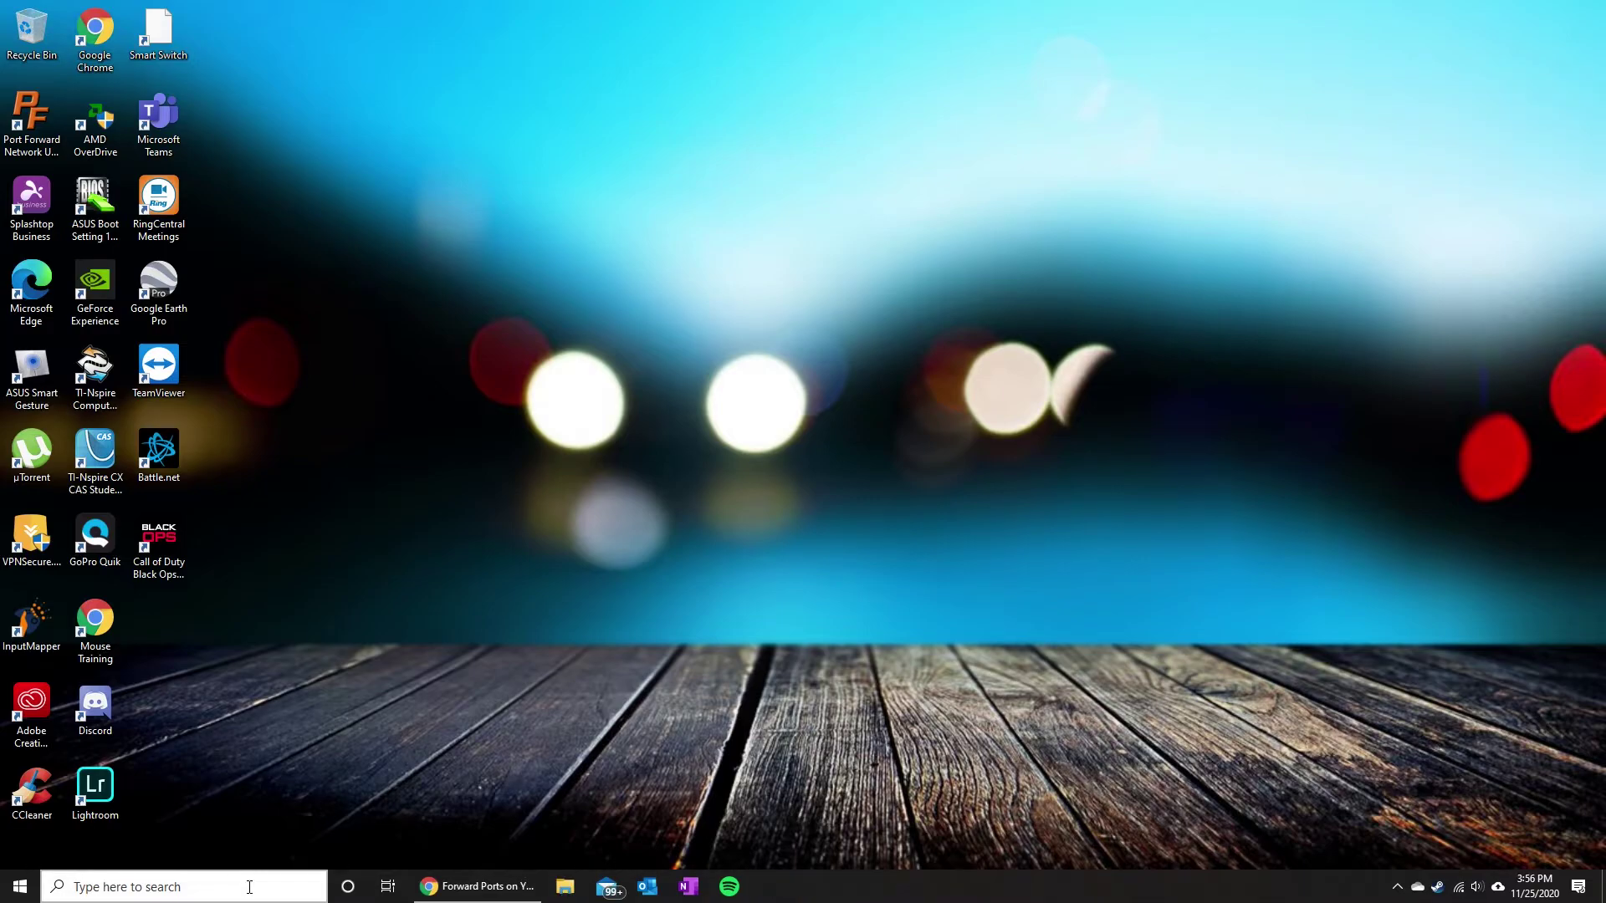
- Run ipconfig in Command Prompt to show the IPv4 address and default gateway, then open a new Chrome window
left_click(250, 886)
type("cmd")
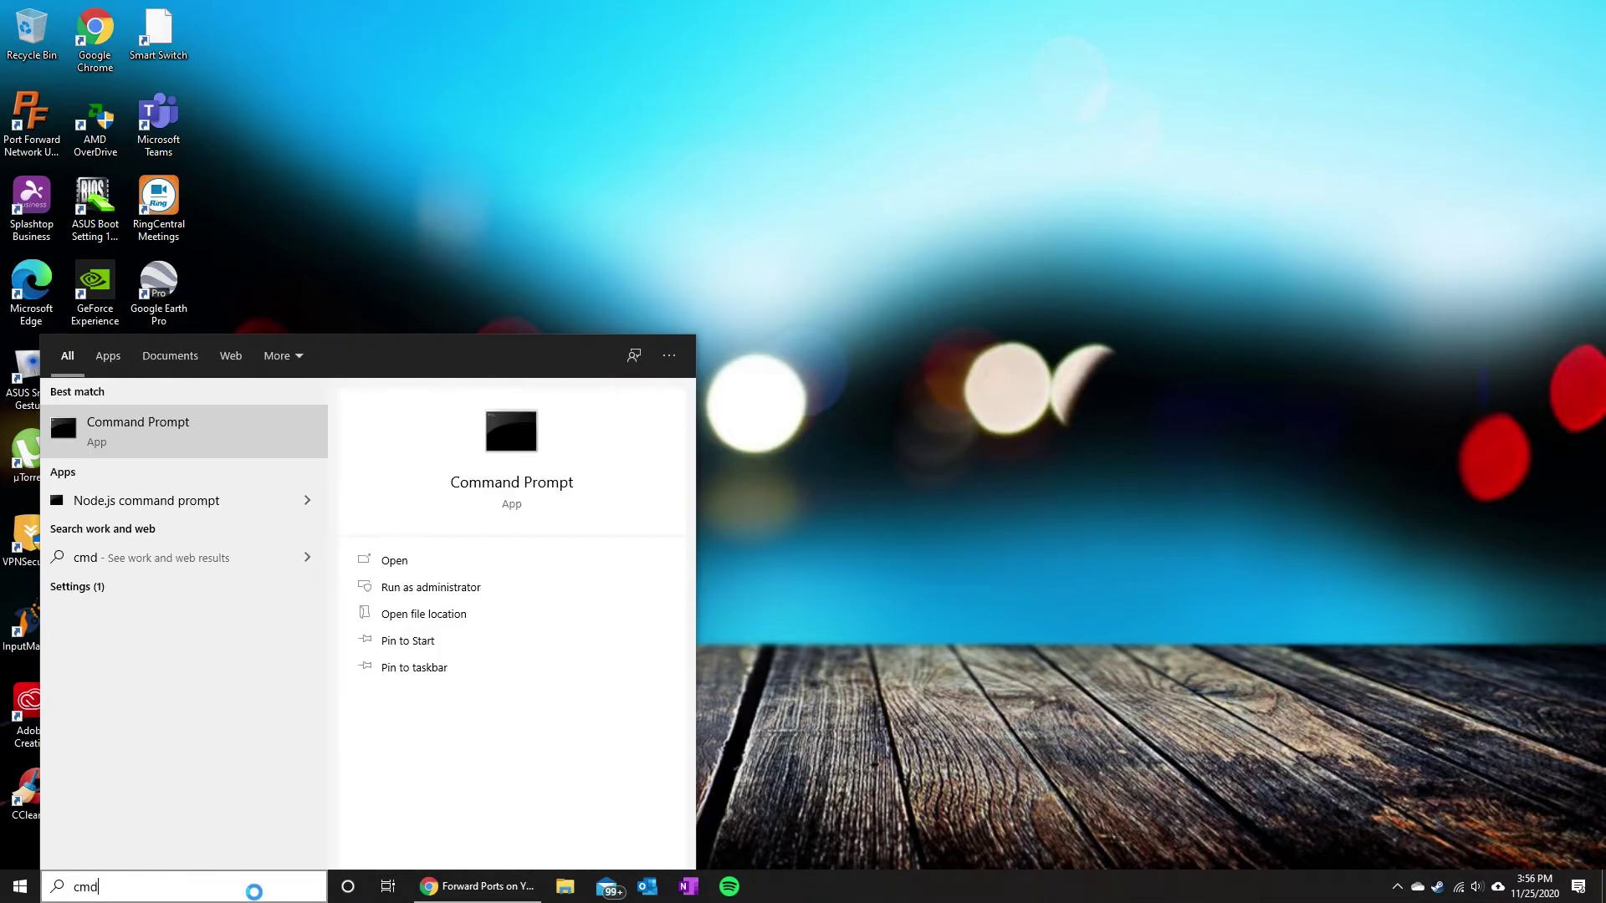
key("Return")
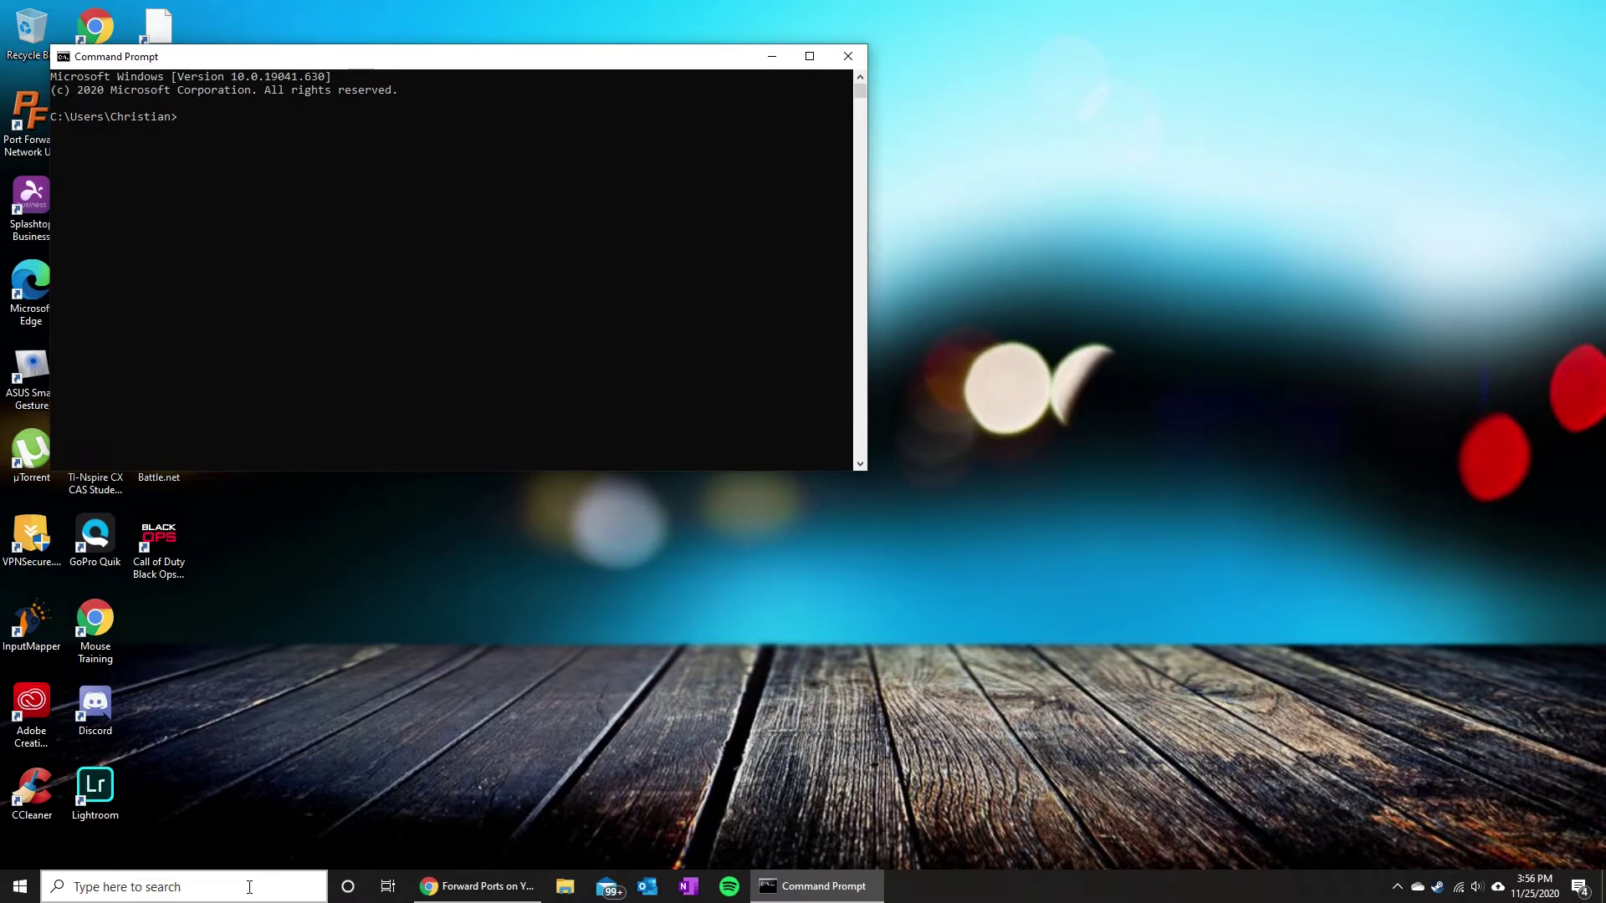
type("ipconfig")
key("Return")
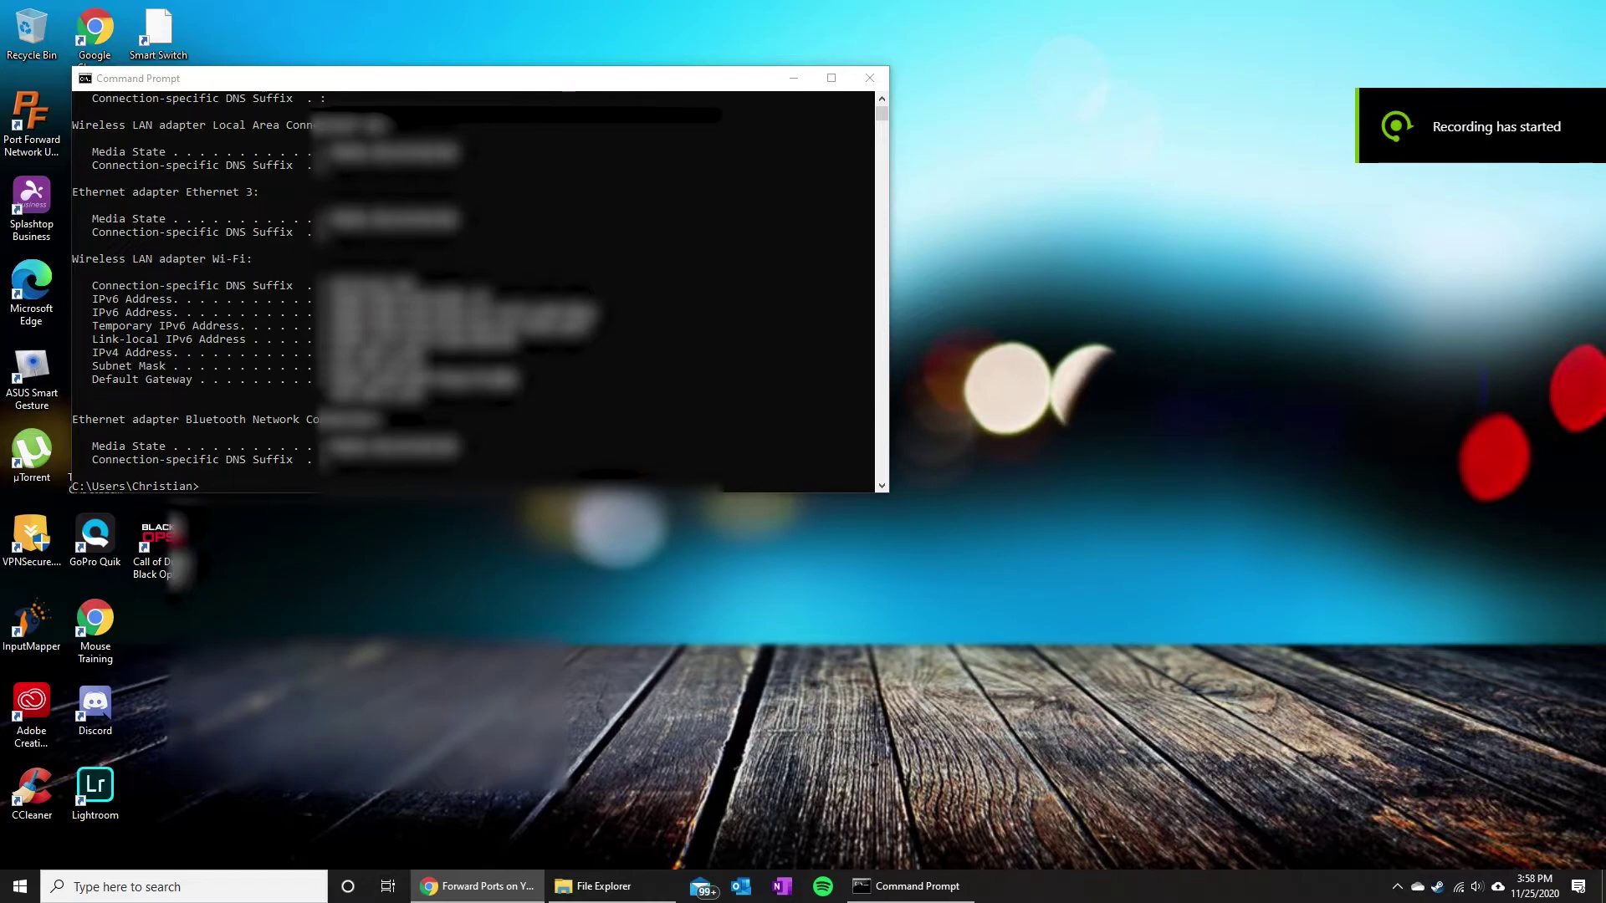
middle_click(473, 886)
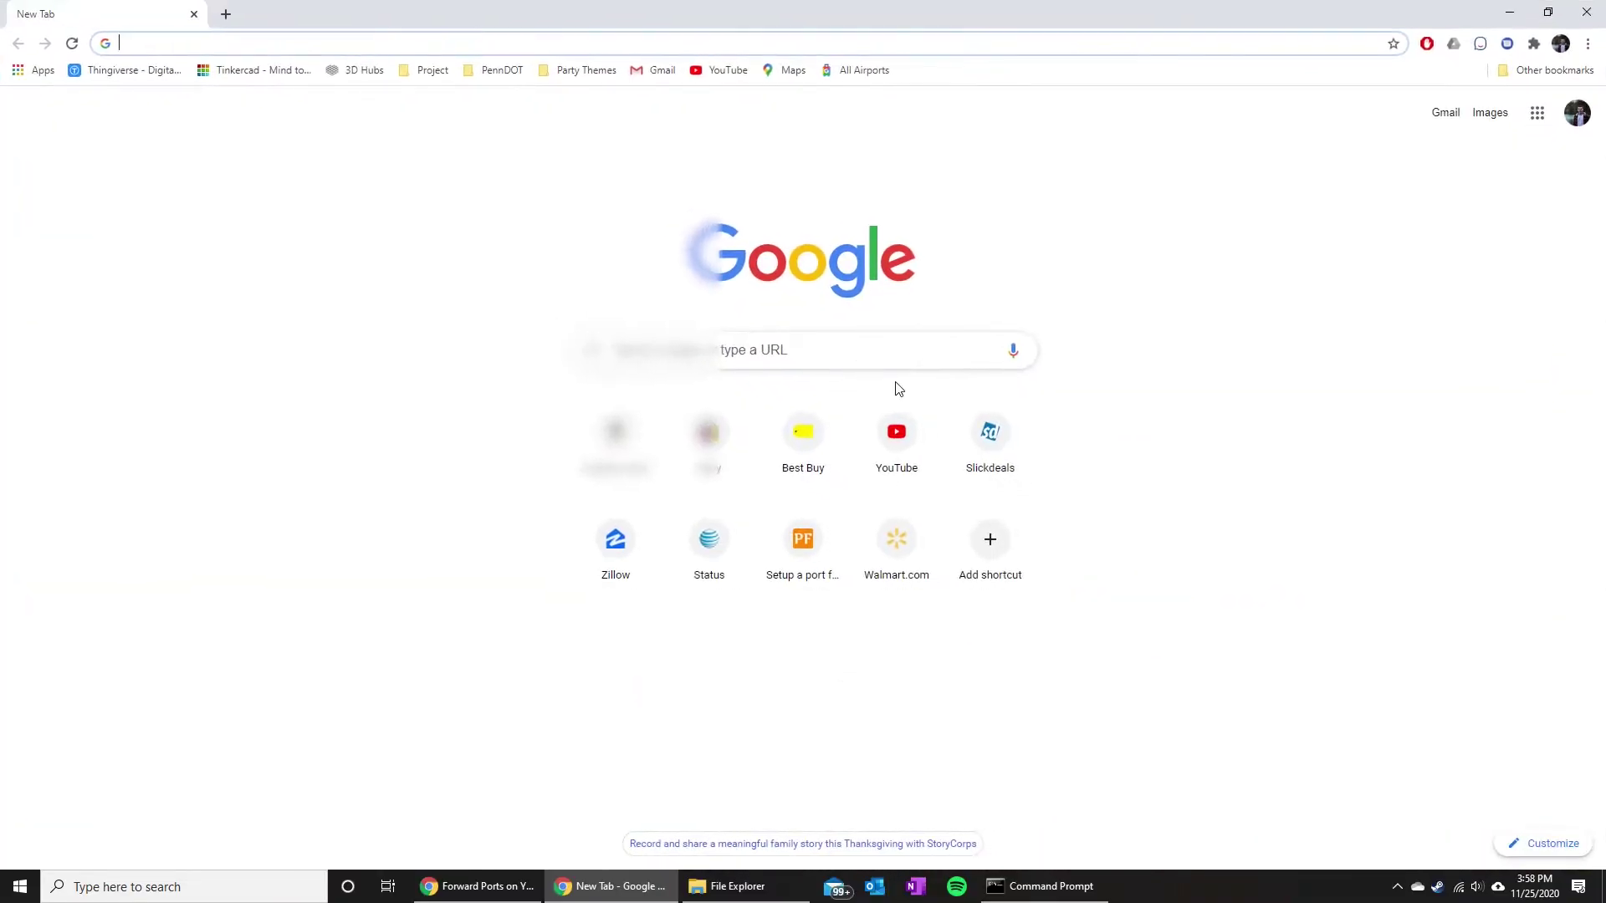
- Load the router's status page at 192.168.1.254 and arrange the portforward.com guide window alongside it
left_click_drag(934, 12, 971, 466)
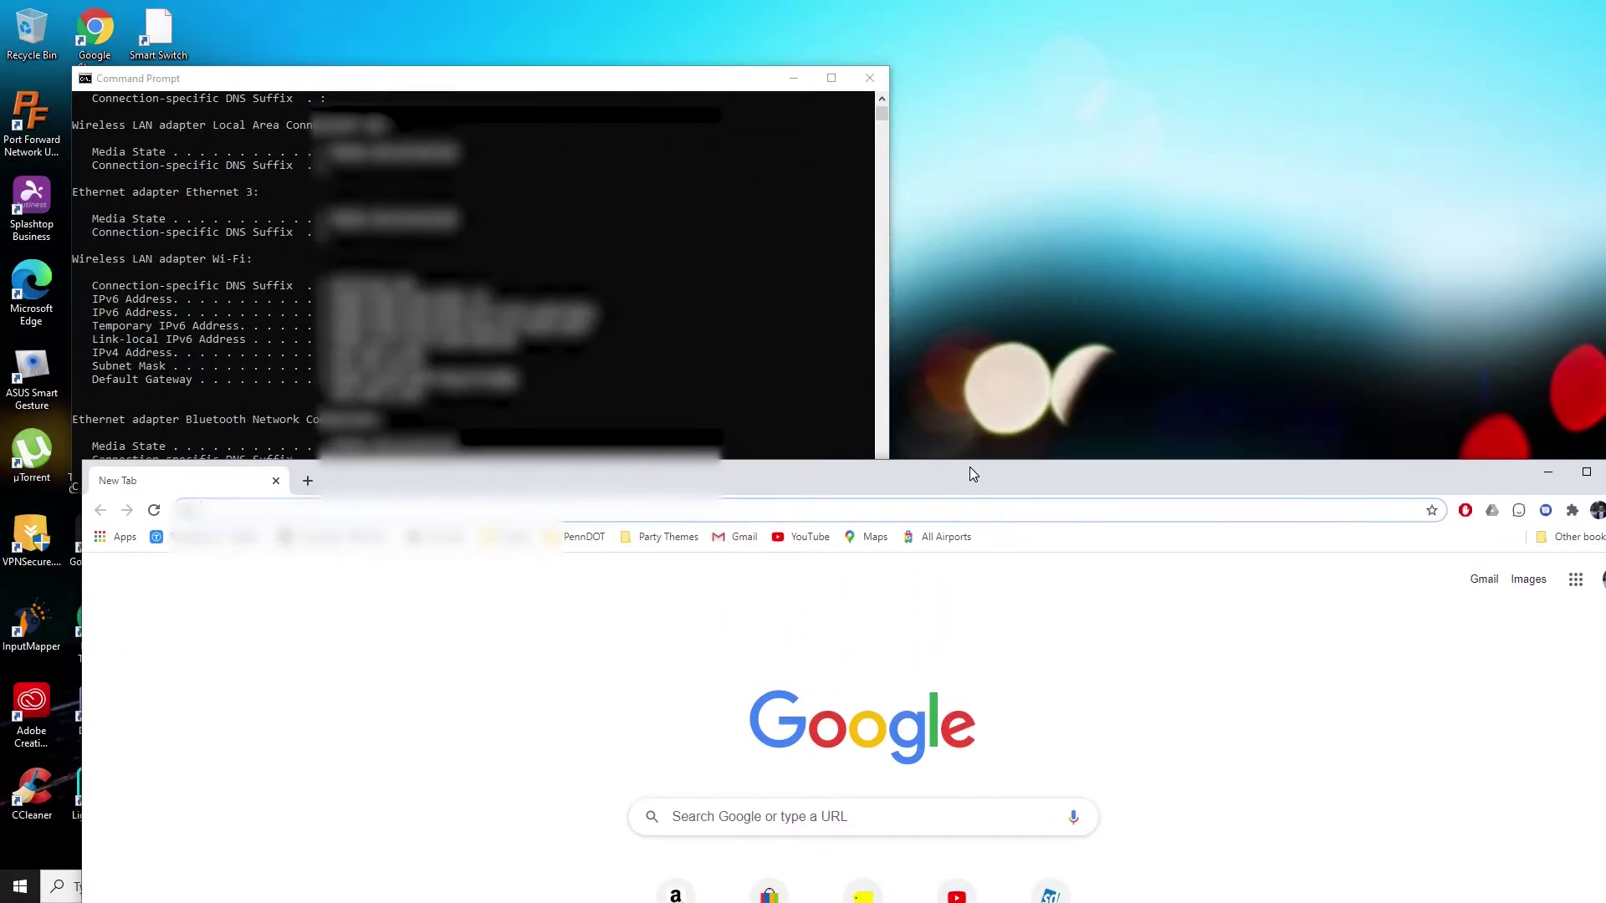
left_click(774, 519)
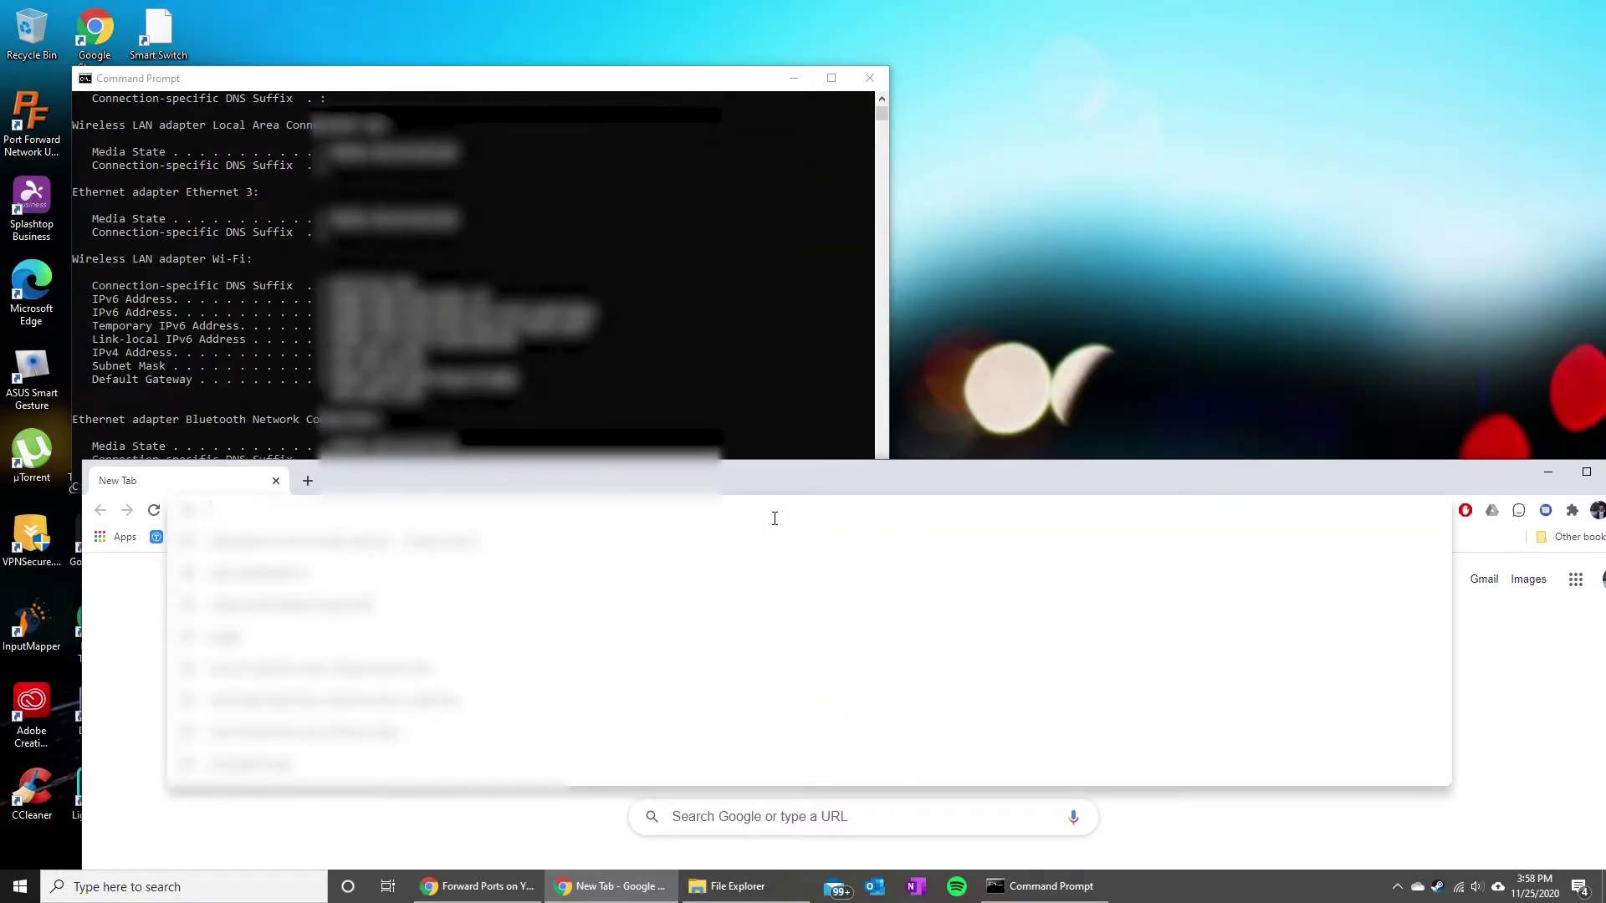
type("1")
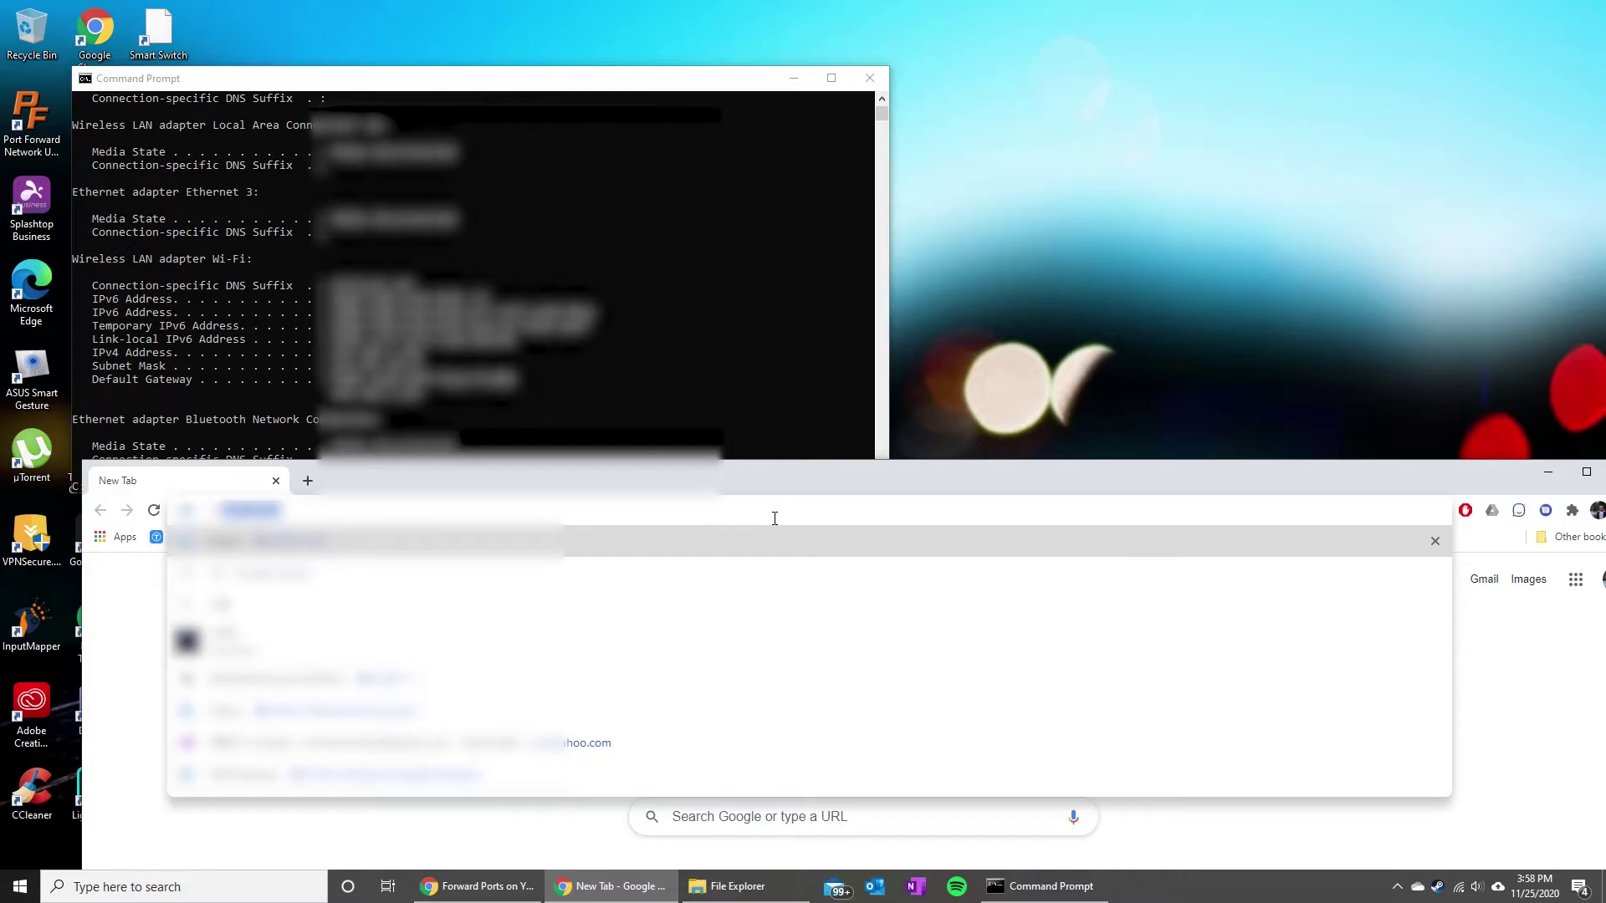
key("Return")
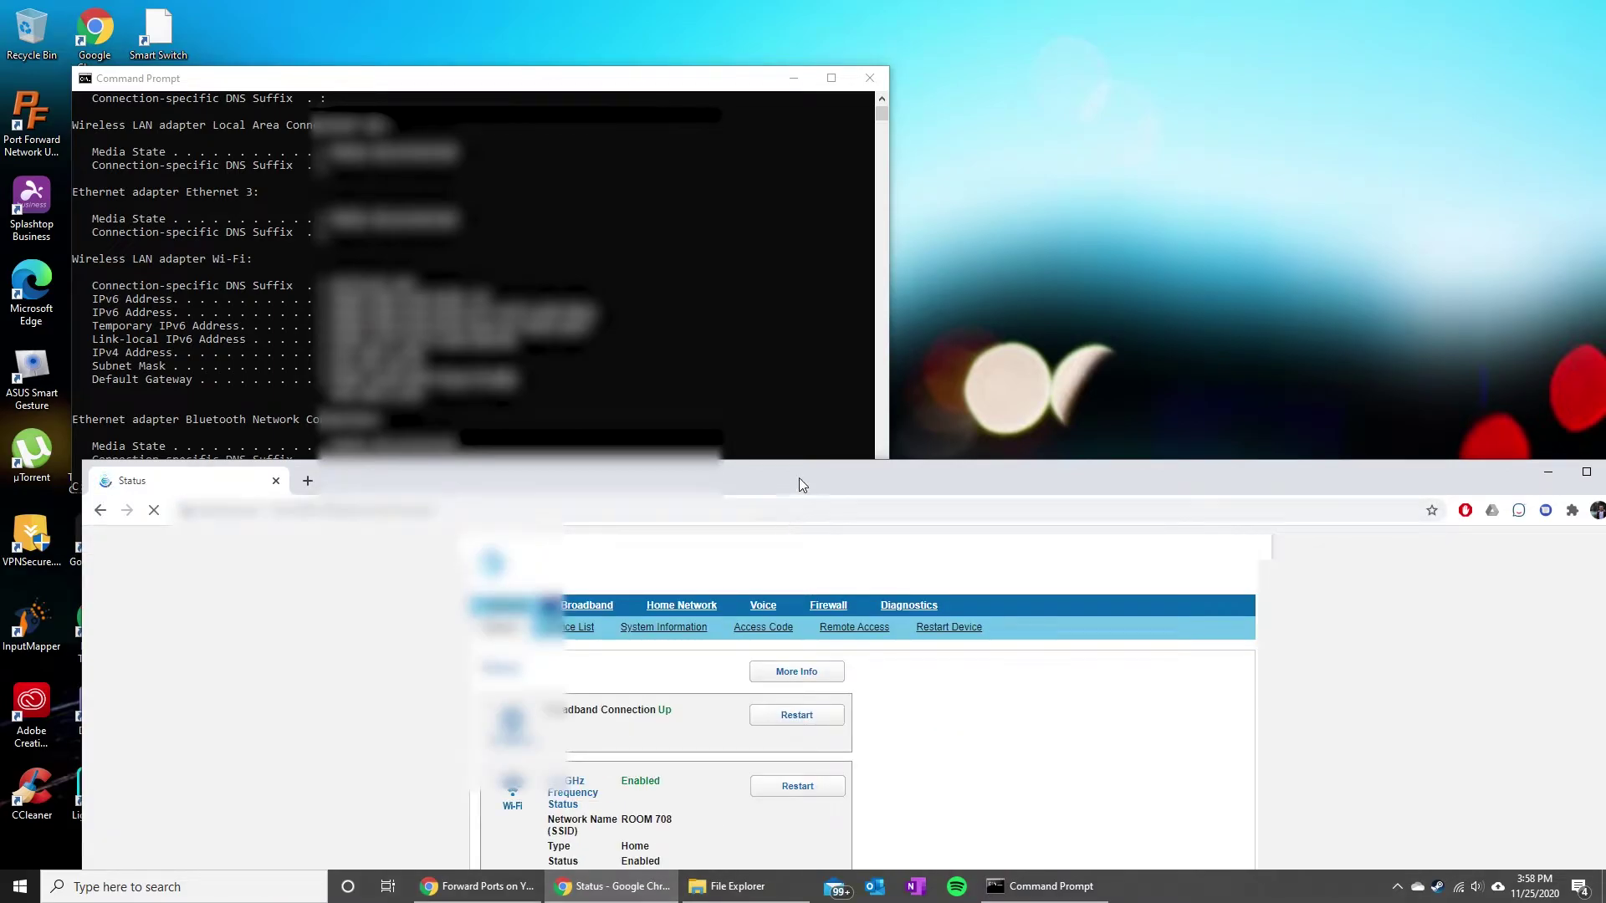
double_click(800, 478)
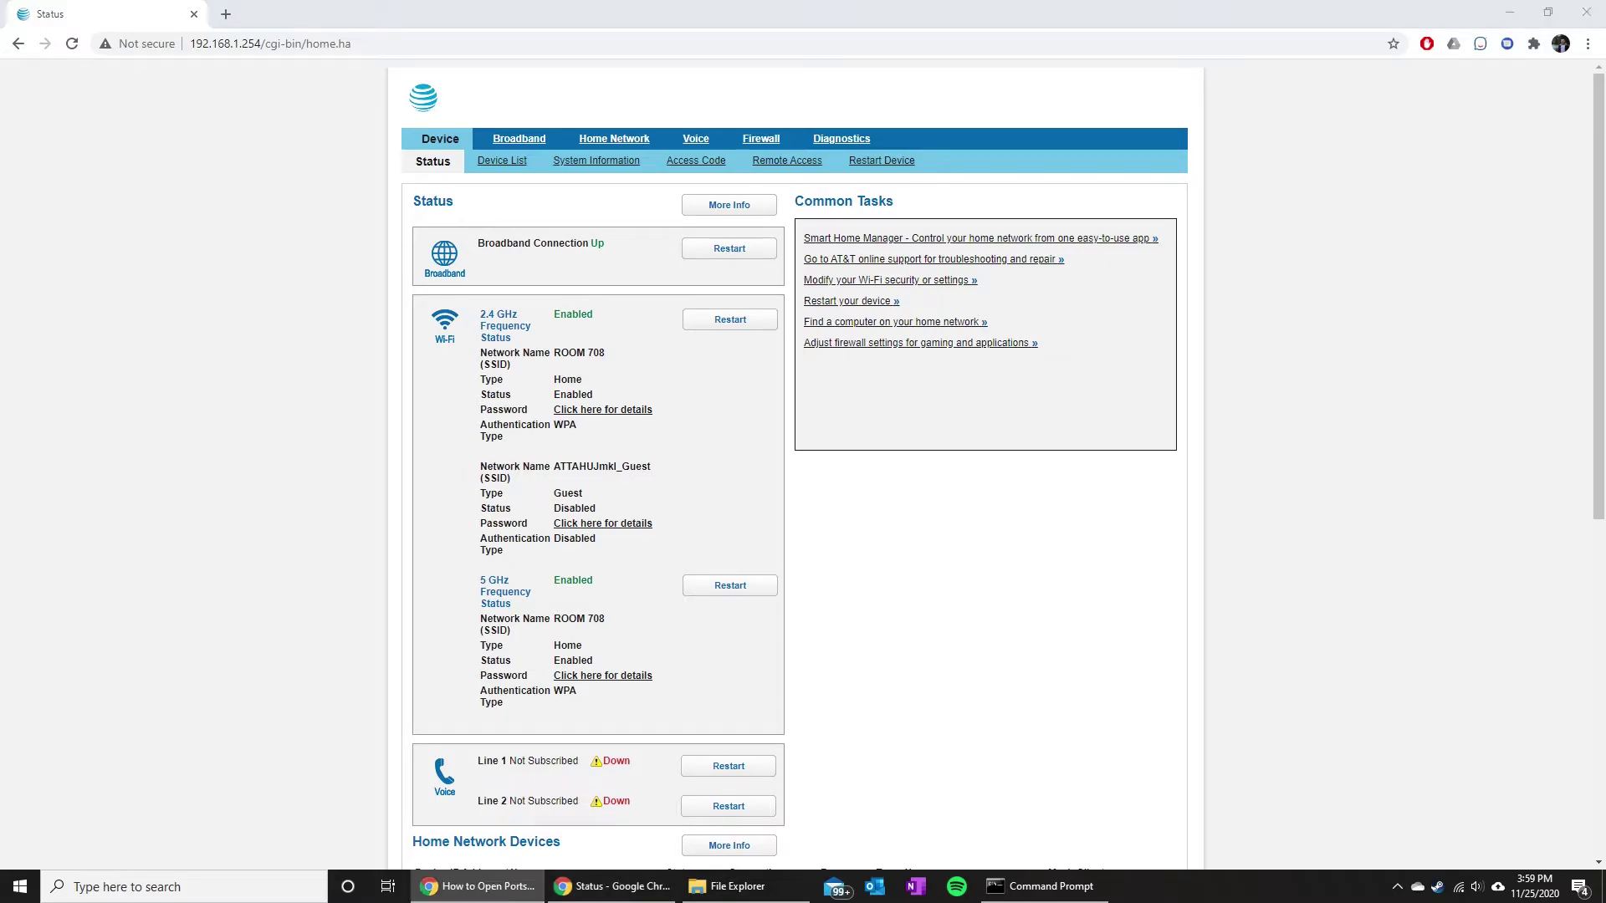
left_click_drag(813, 329, 393, 26)
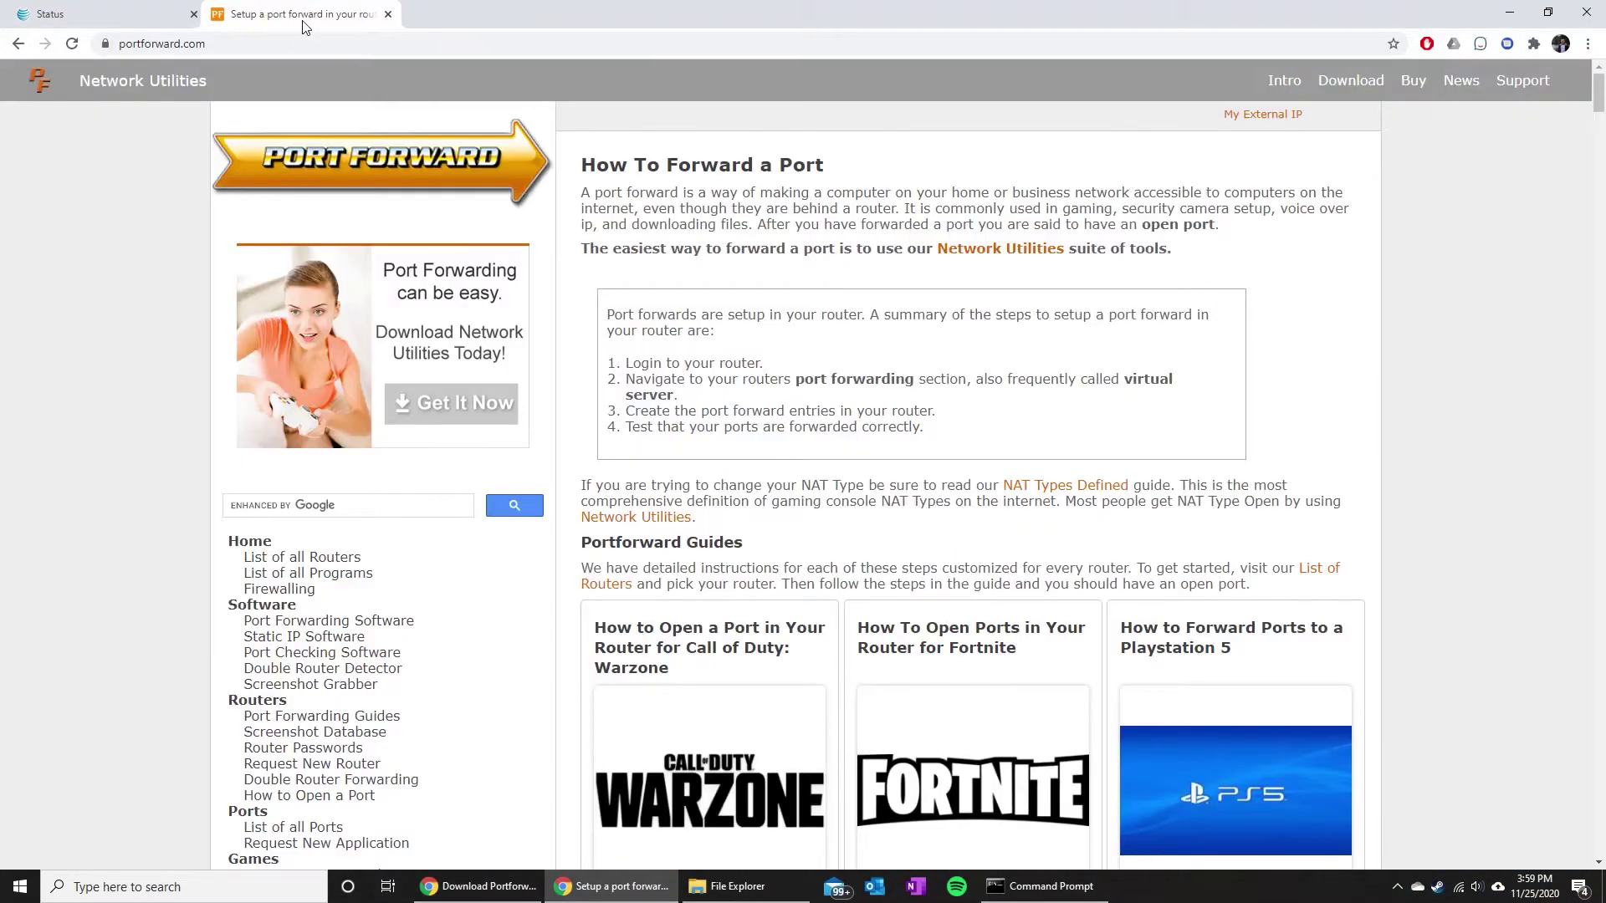
- Search Portforward.com for BGW210 to open the Arris BGW210-700 port forwarding guide, then return to the router tab
left_click(283, 510)
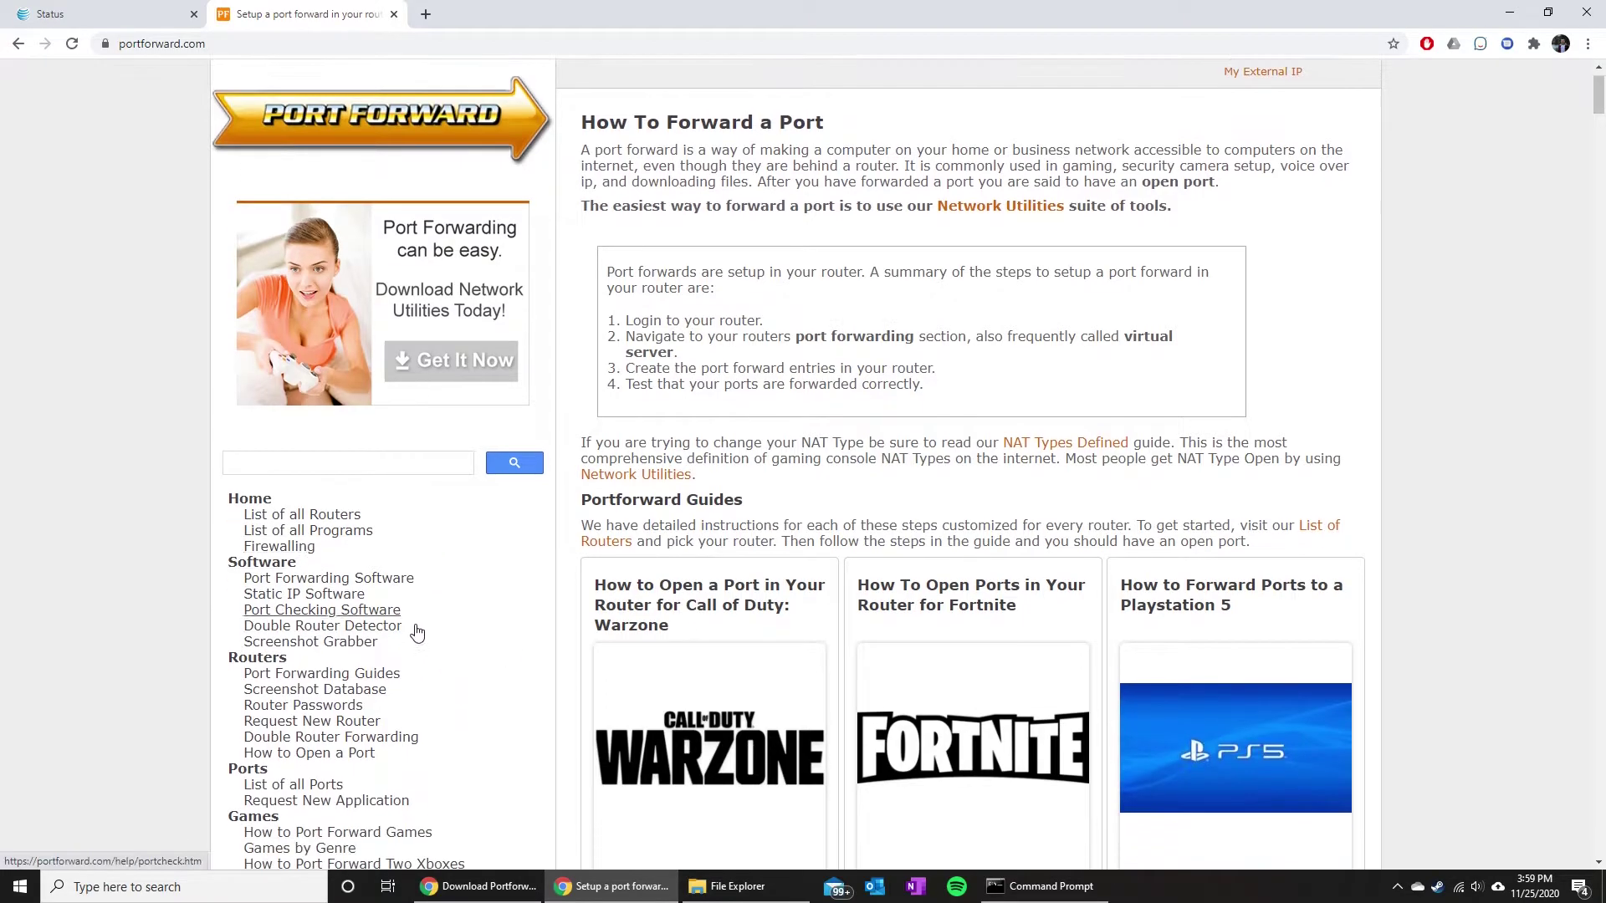
scroll(417, 633, "down", 1)
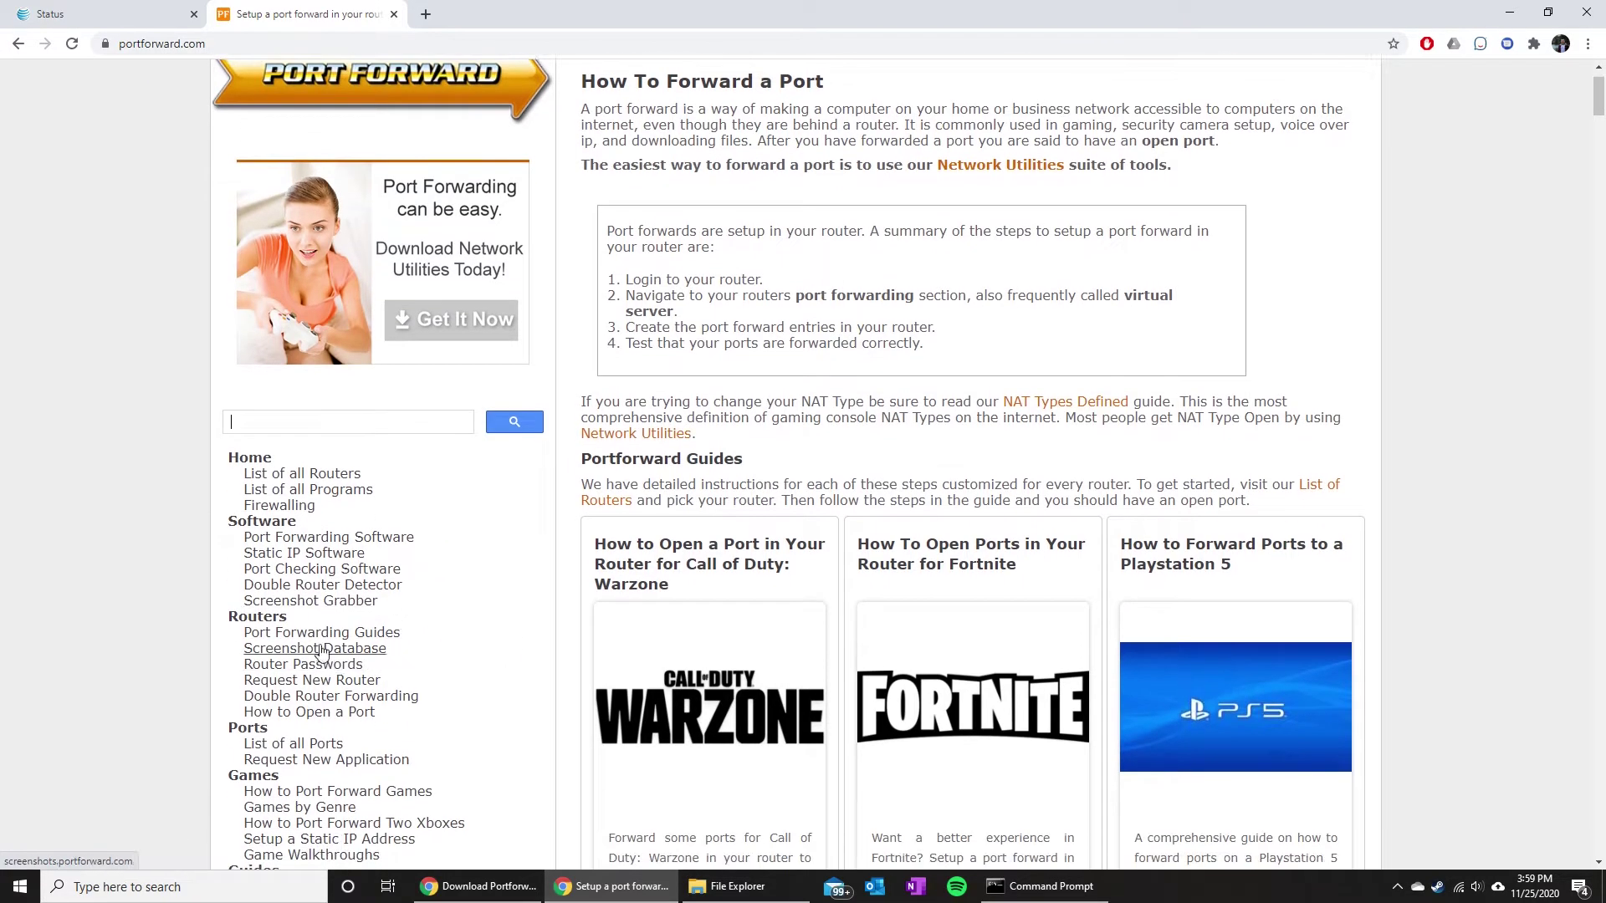
left_click(350, 430)
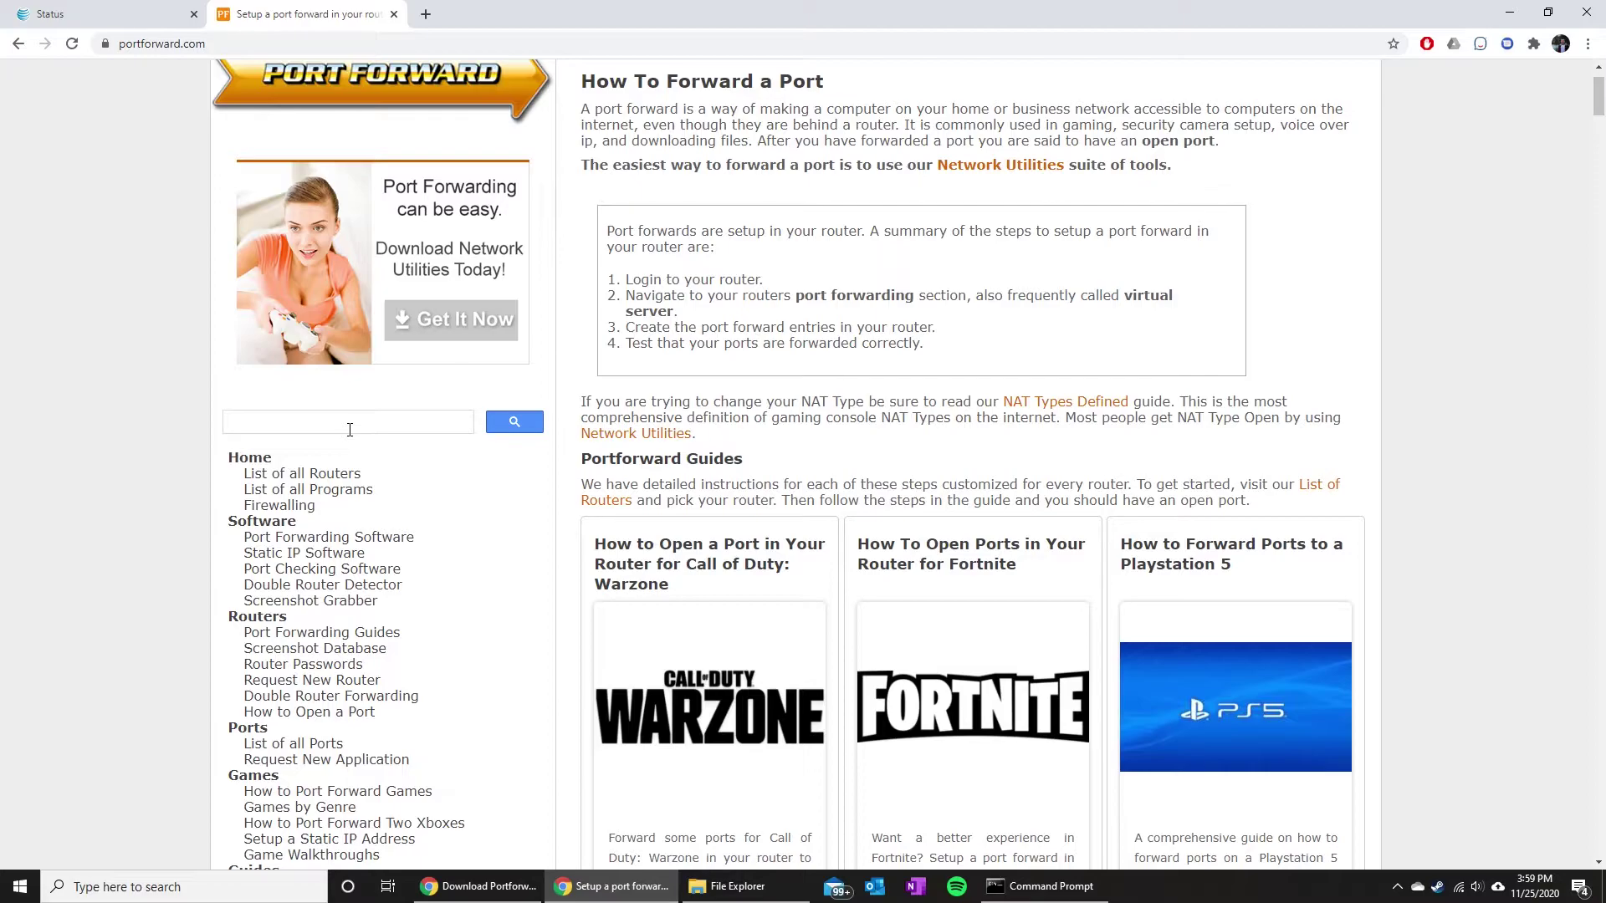
type("BG")
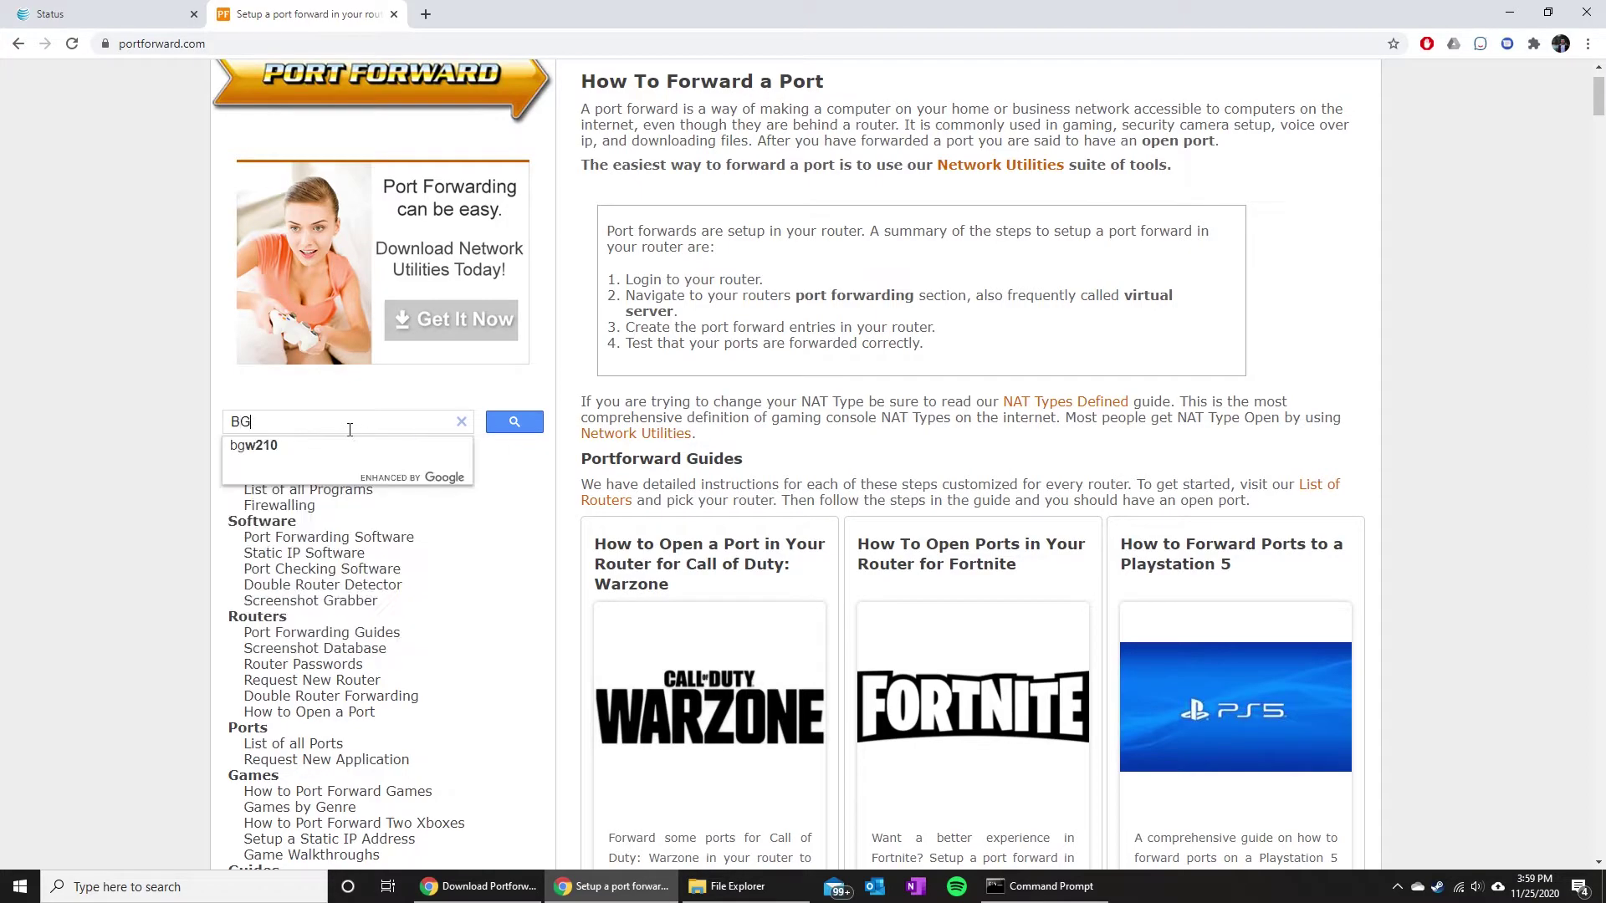
type("W210")
key("Return")
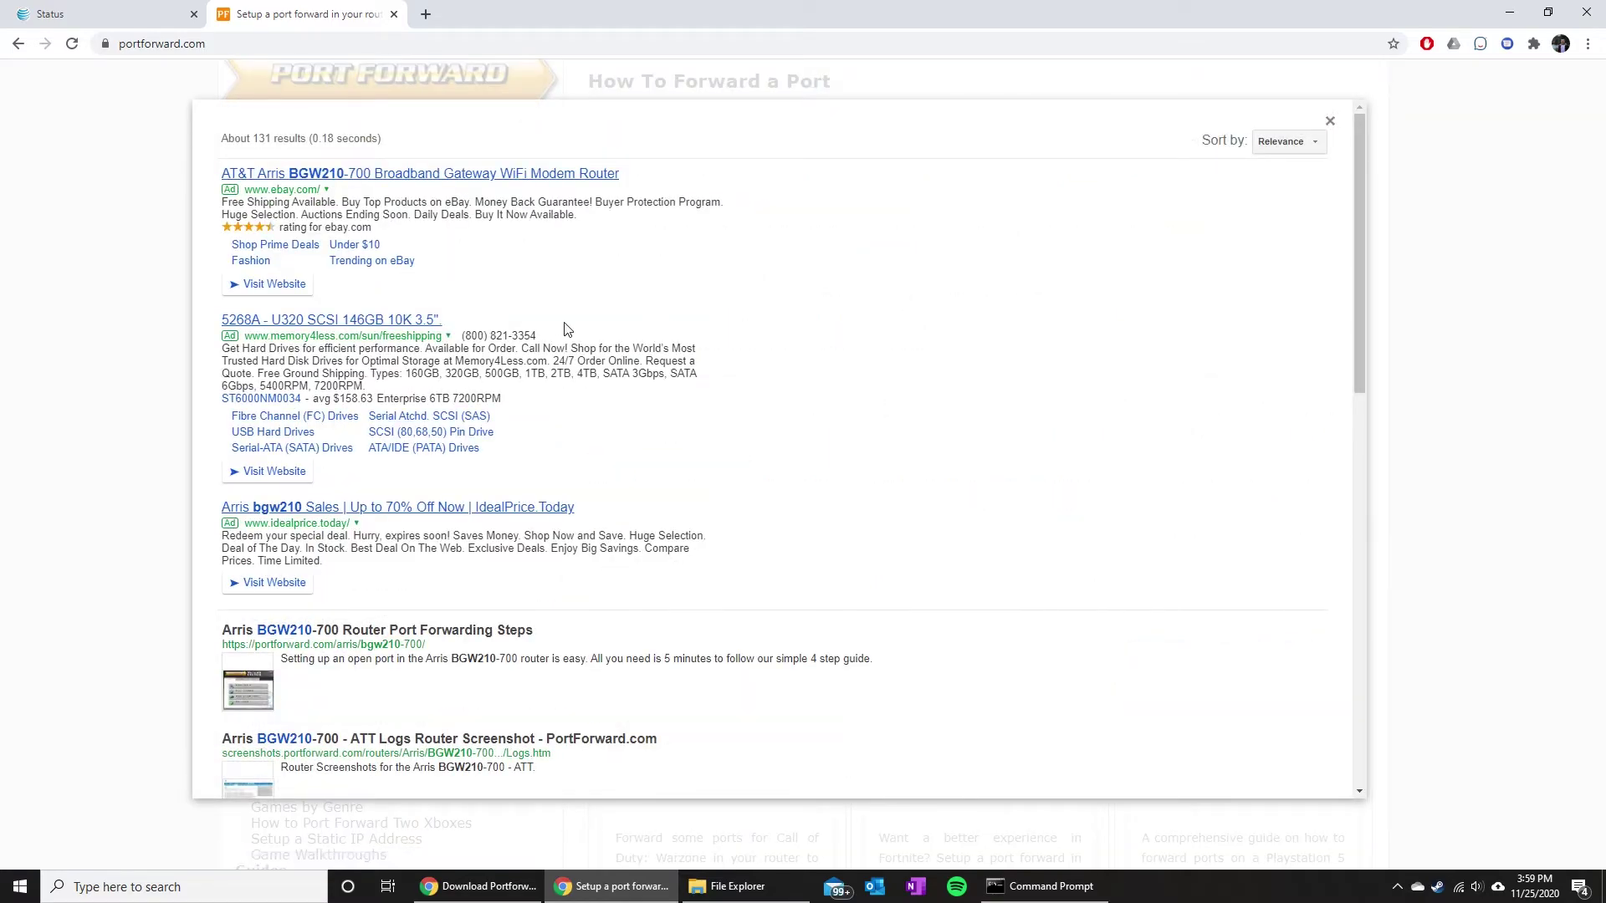
scroll(598, 502, "down", 1)
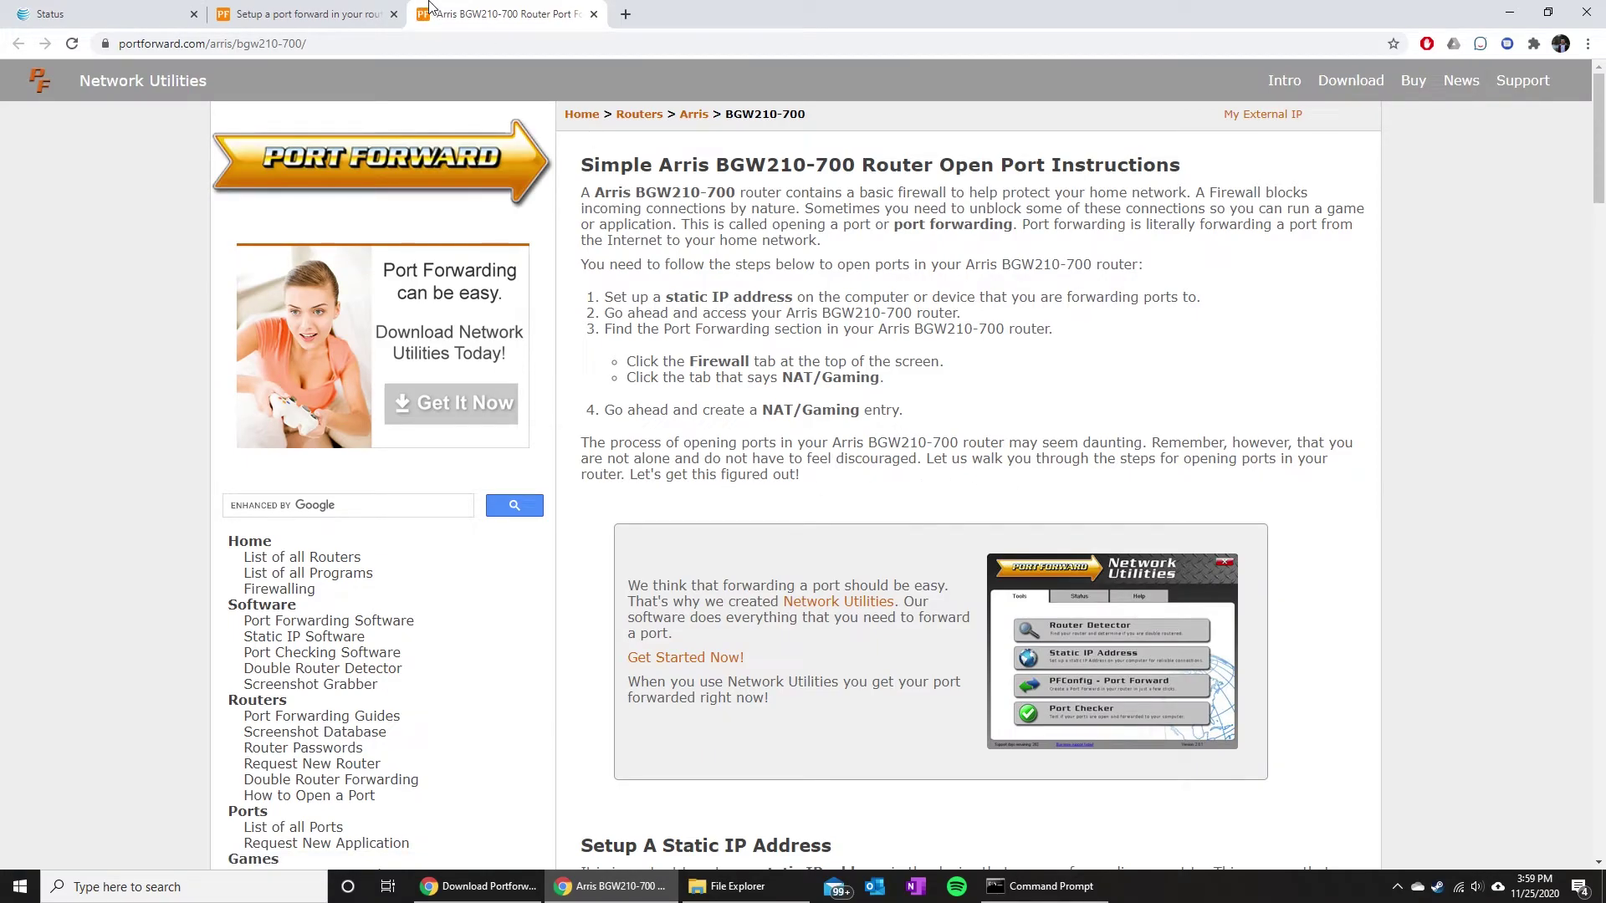
left_click(146, 11)
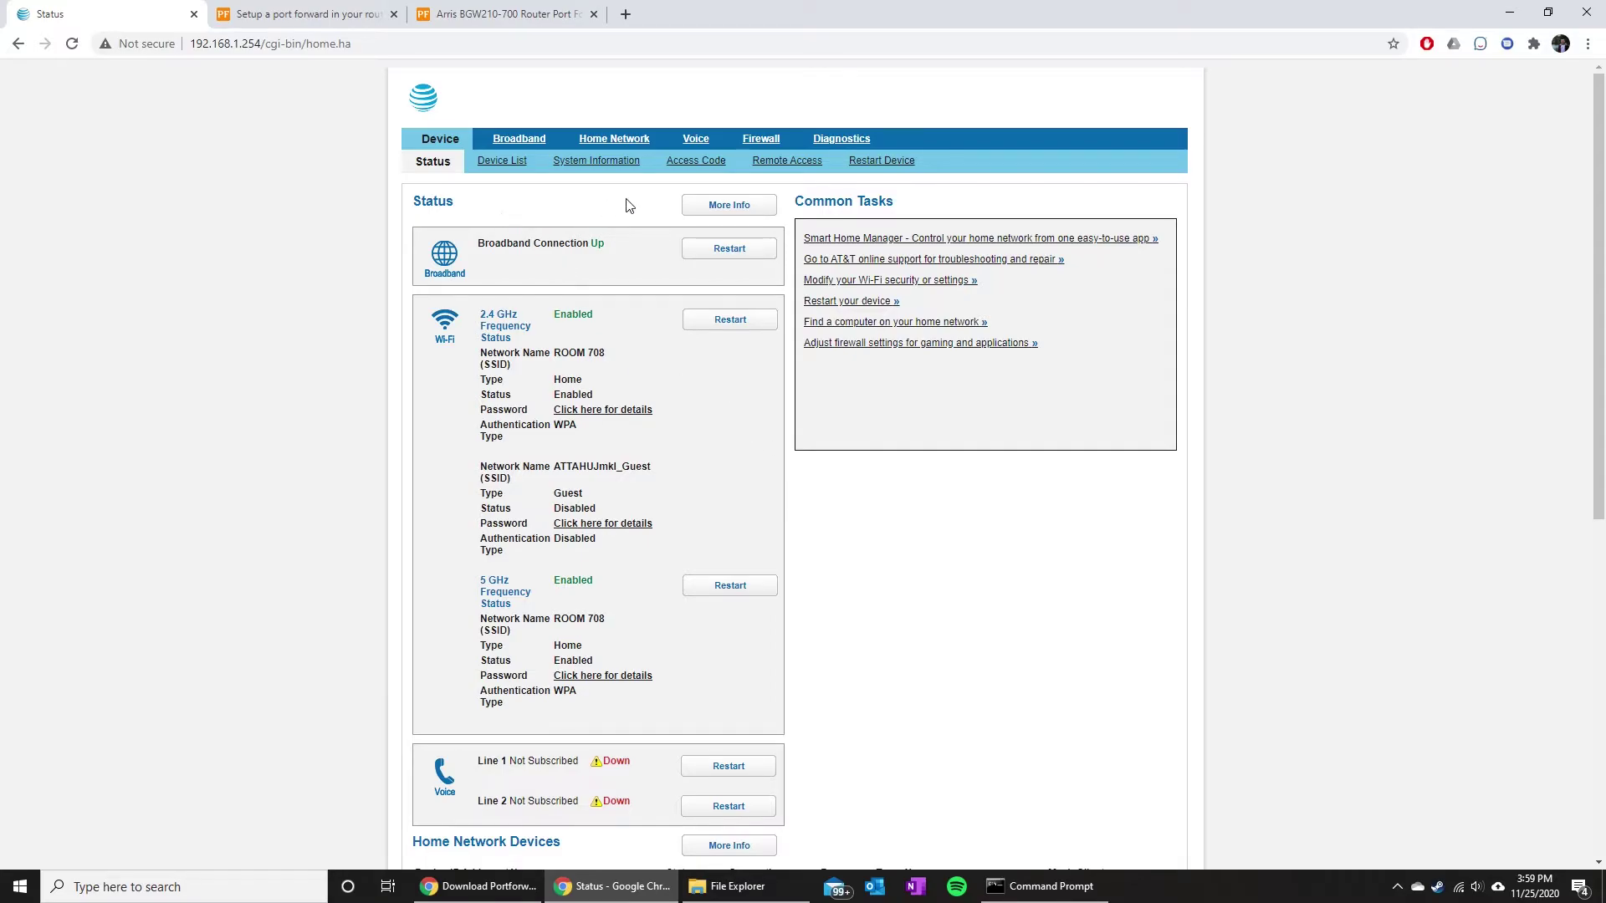
- Go to Firewall > NAT/Gaming and sign in using the saved device access code
left_click(750, 142)
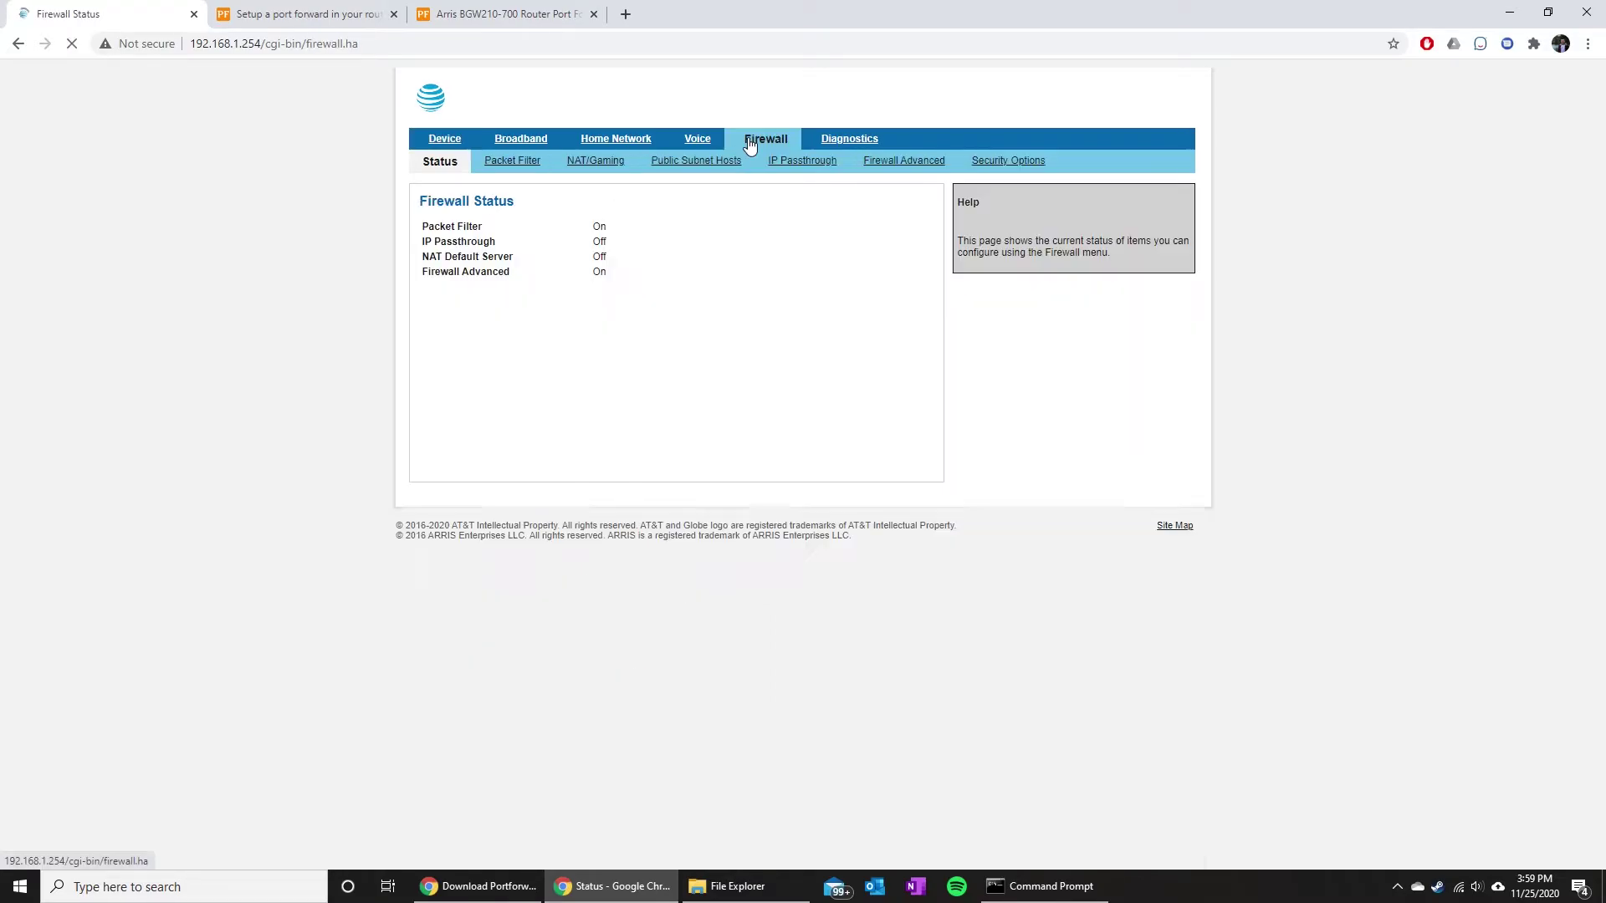
left_click(575, 161)
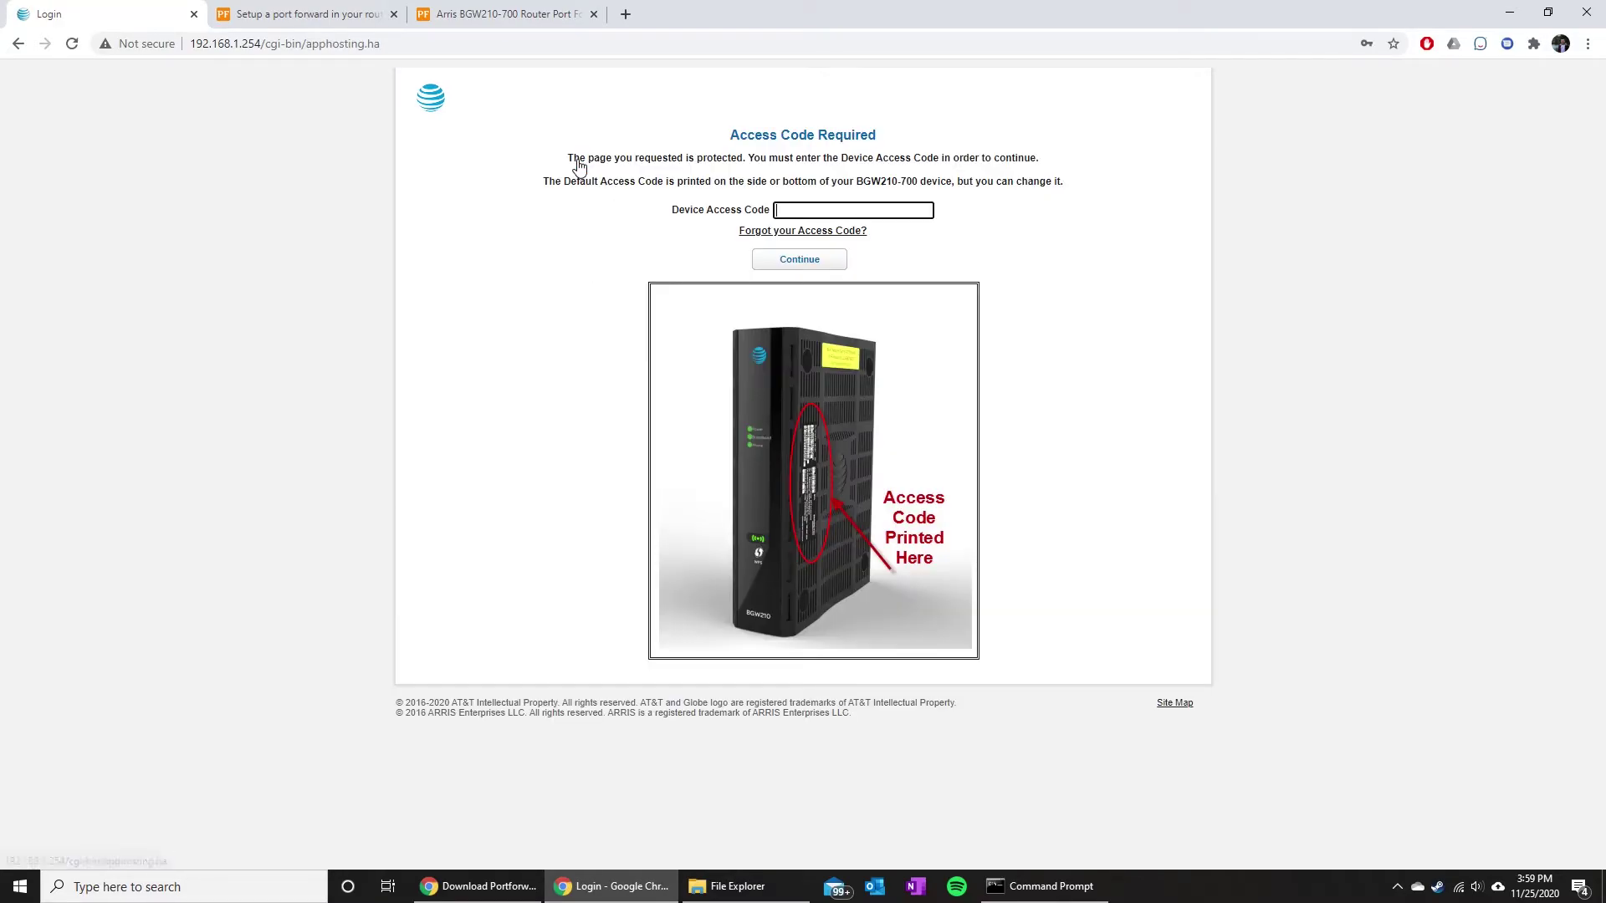
left_click(827, 212)
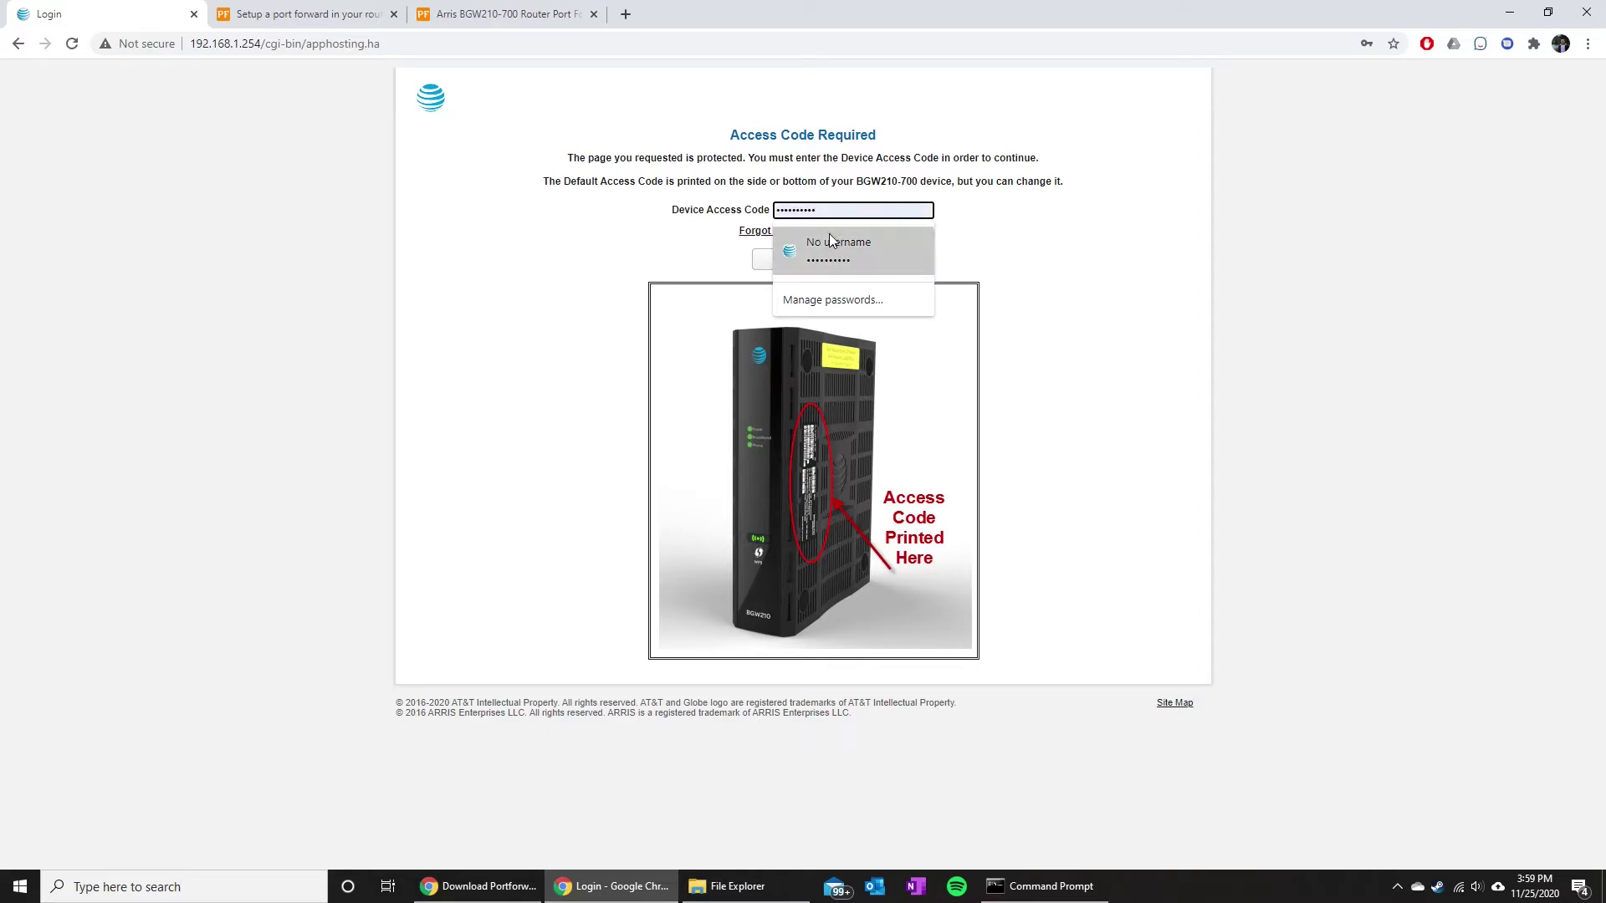
left_click(830, 236)
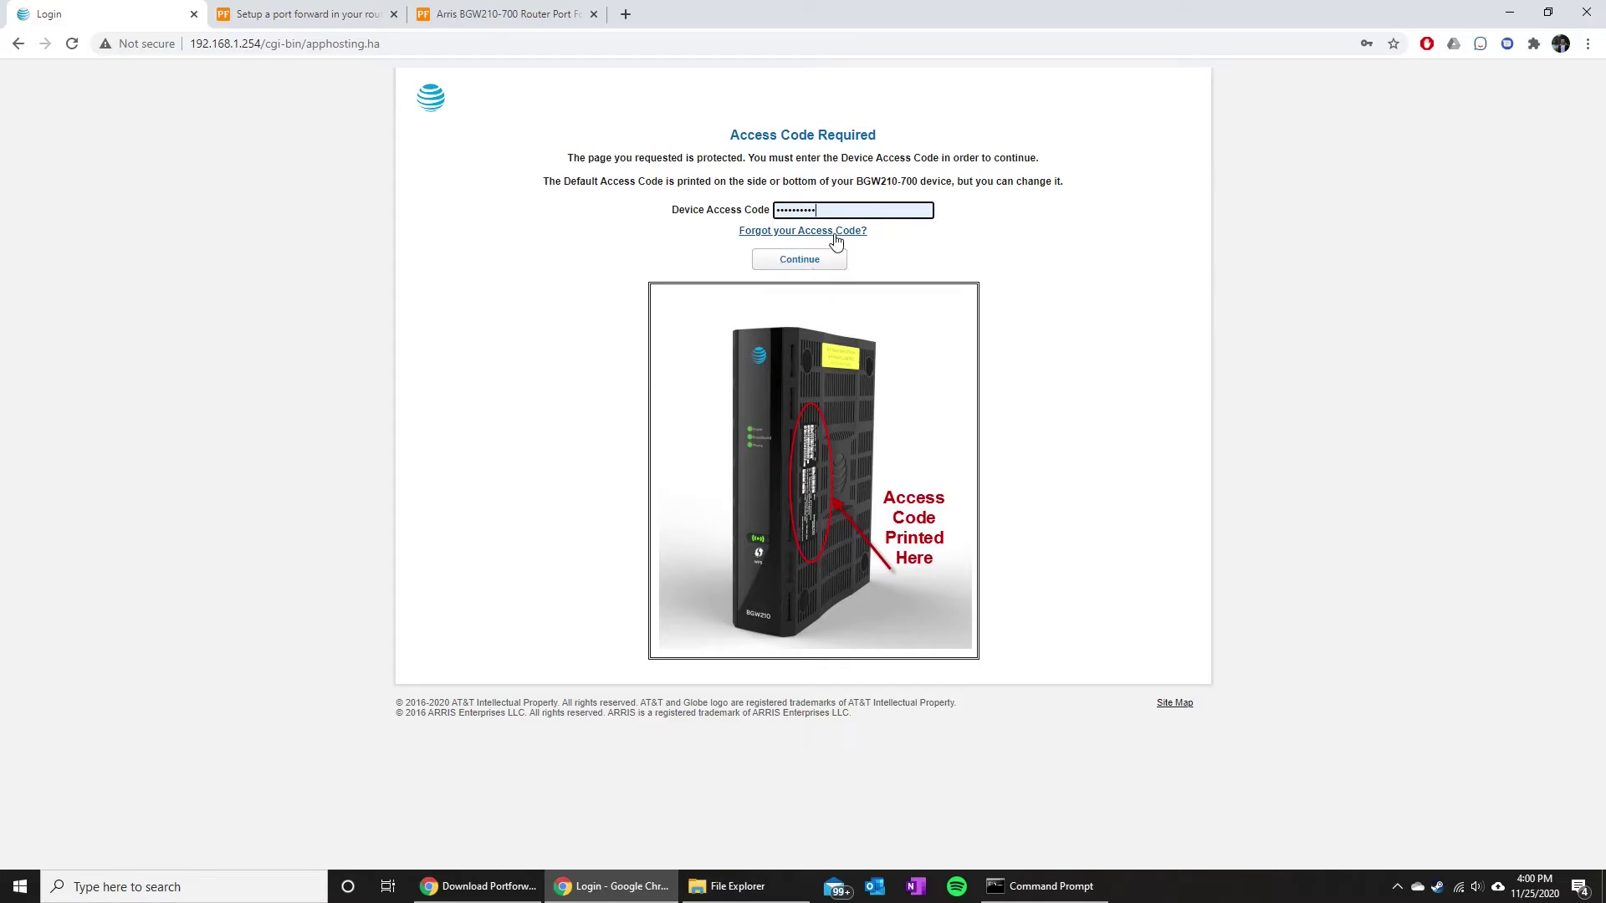
left_click(802, 261)
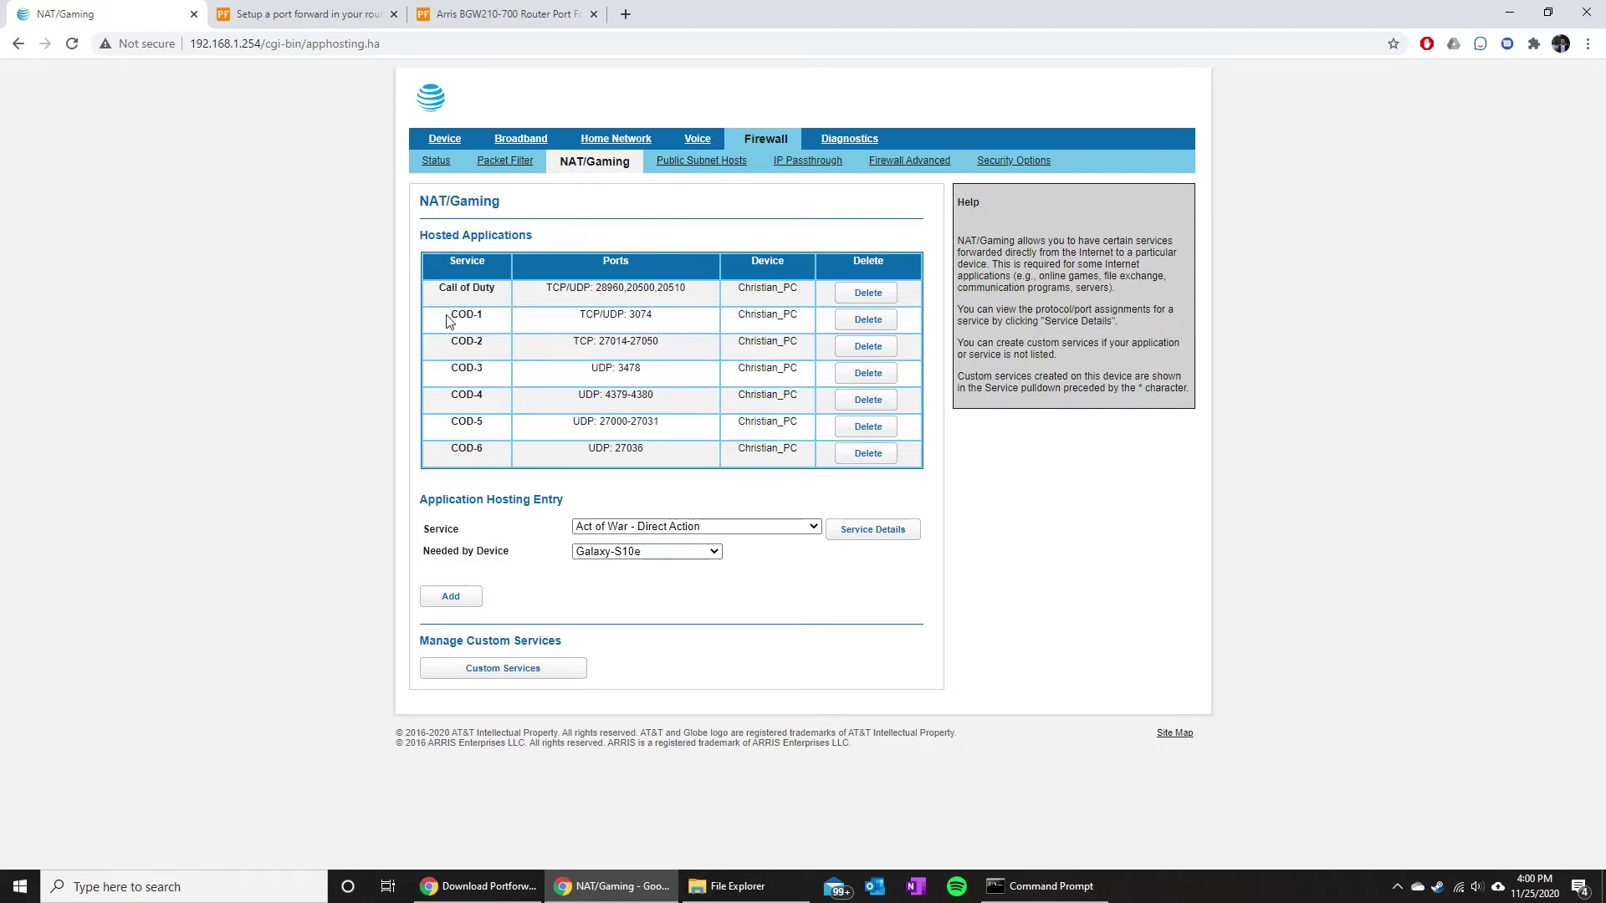
left_click_drag(461, 320, 487, 453)
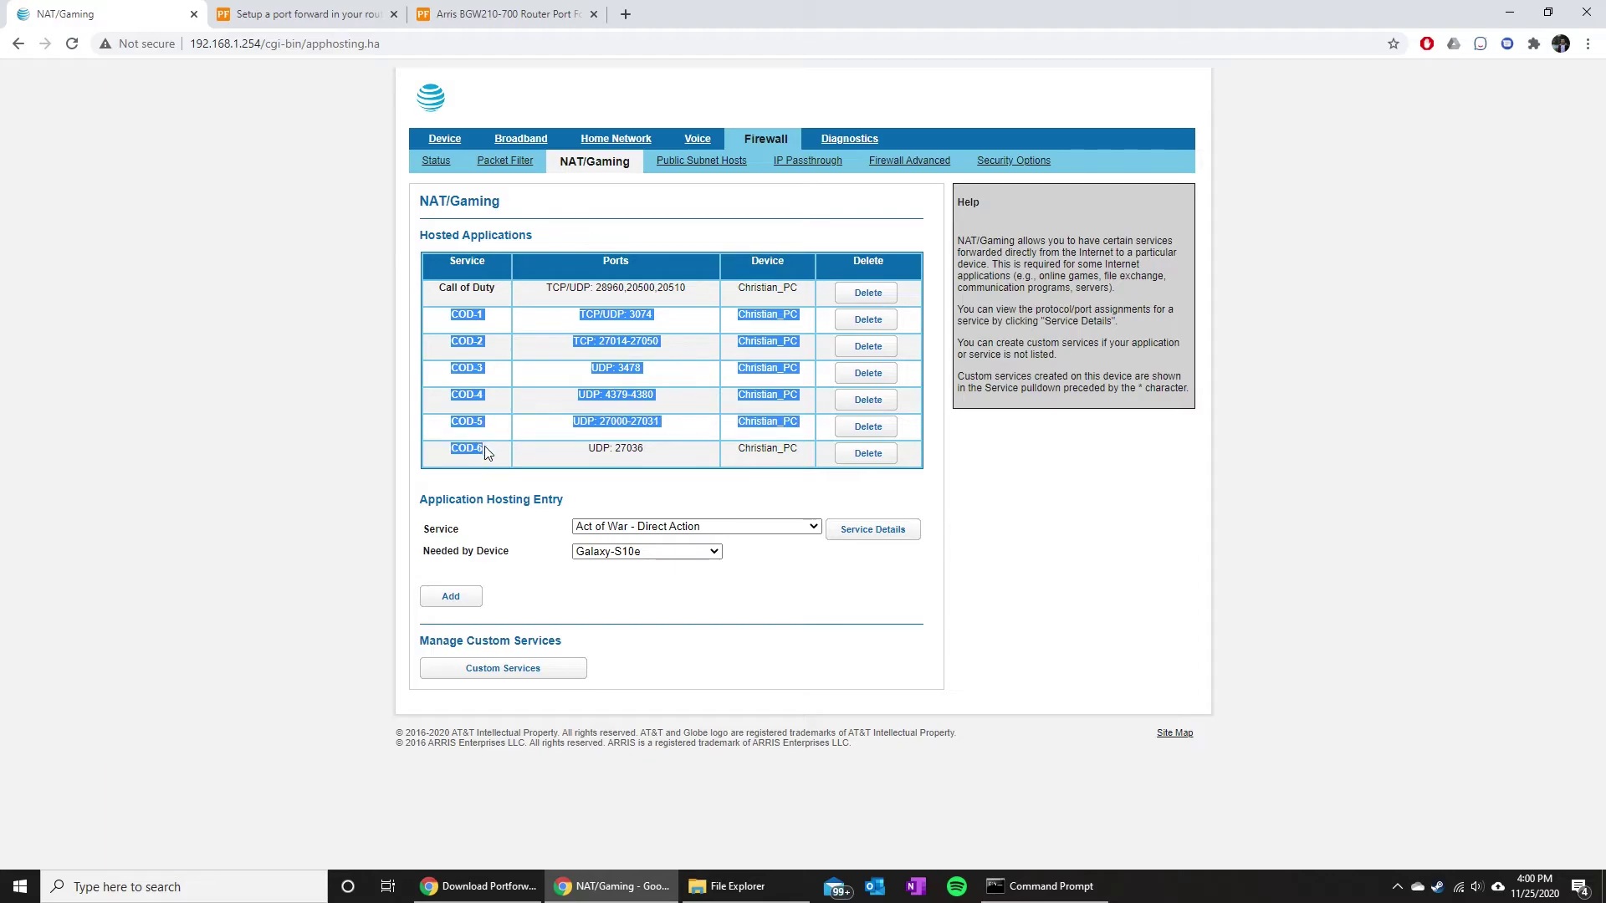
left_click(583, 325)
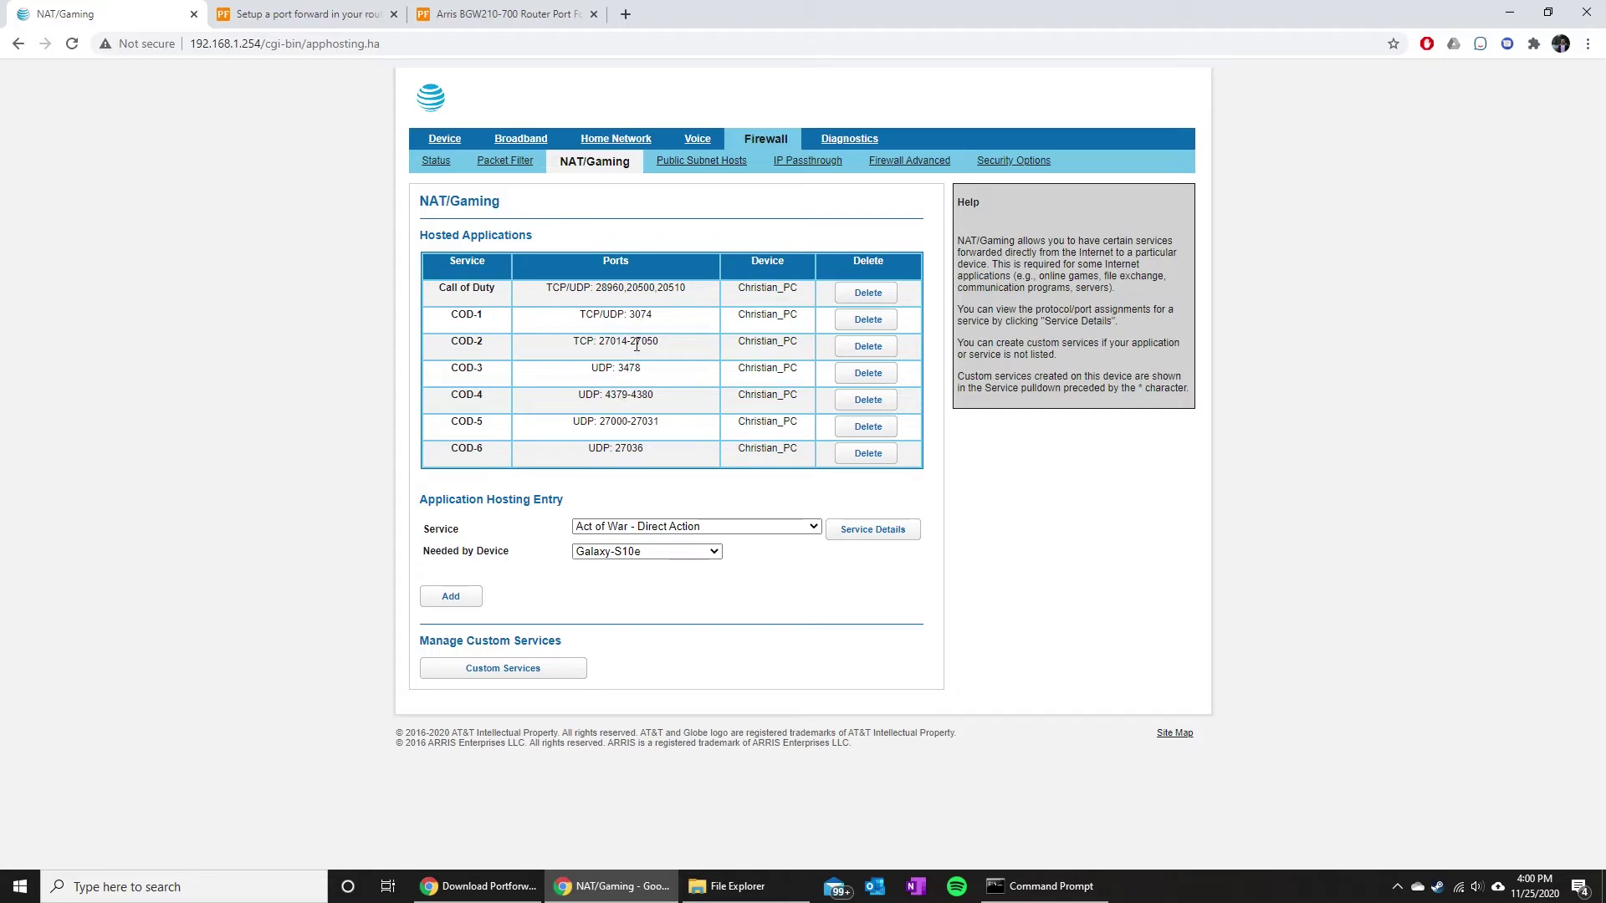
left_click_drag(578, 316, 685, 347)
left_click(605, 374)
triple_click(605, 374)
left_click(602, 323)
left_click(646, 527)
left_click(646, 527)
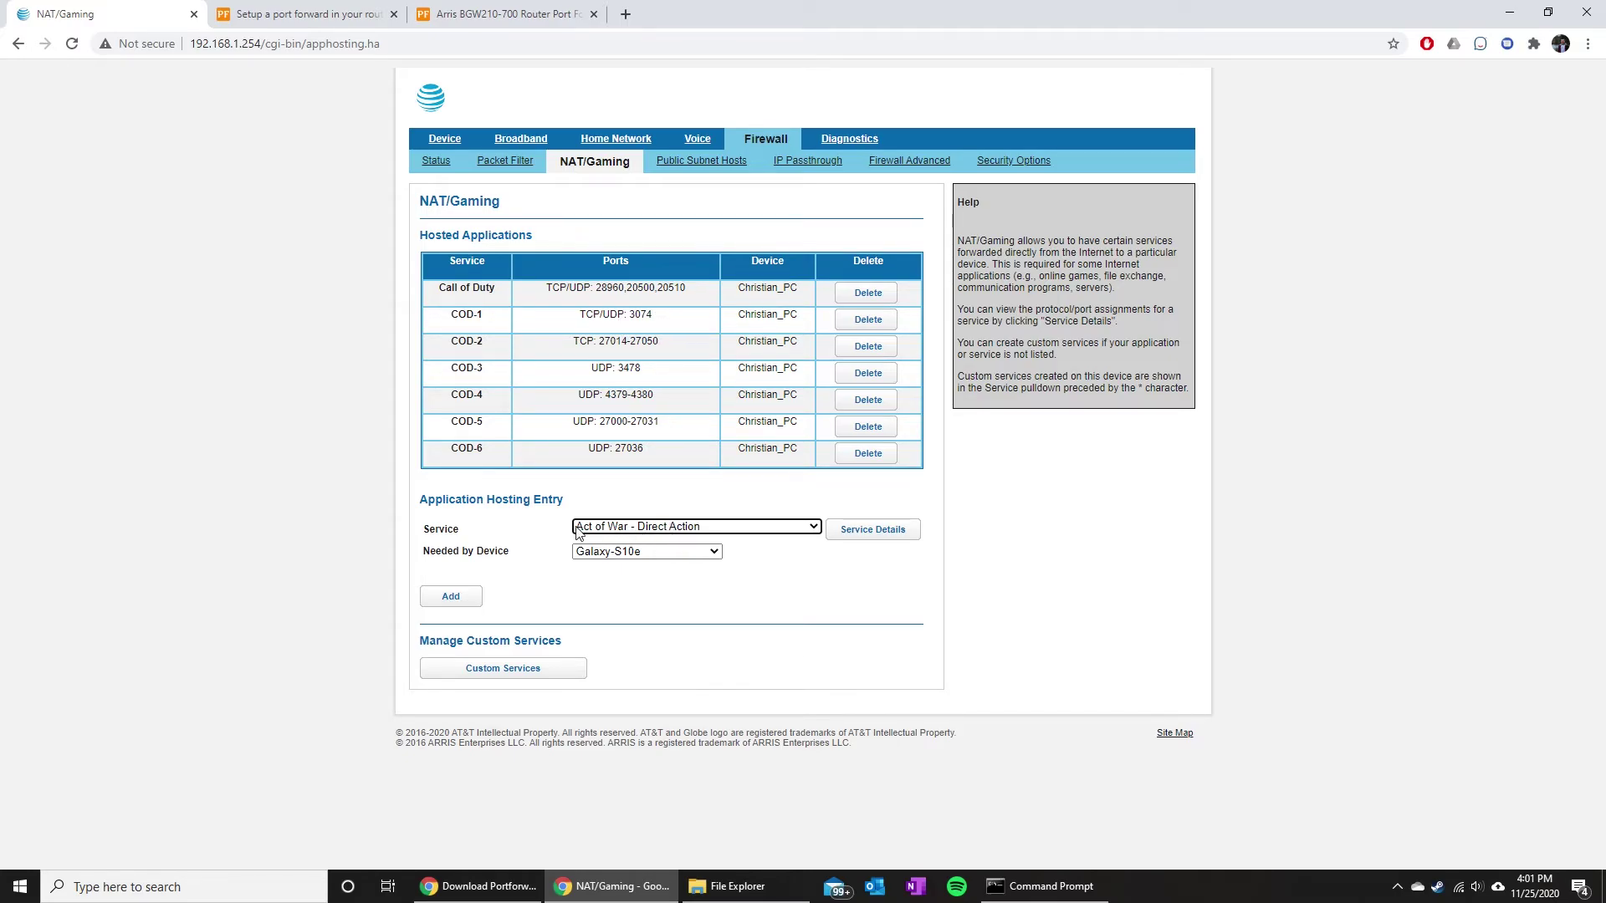
left_click(608, 529)
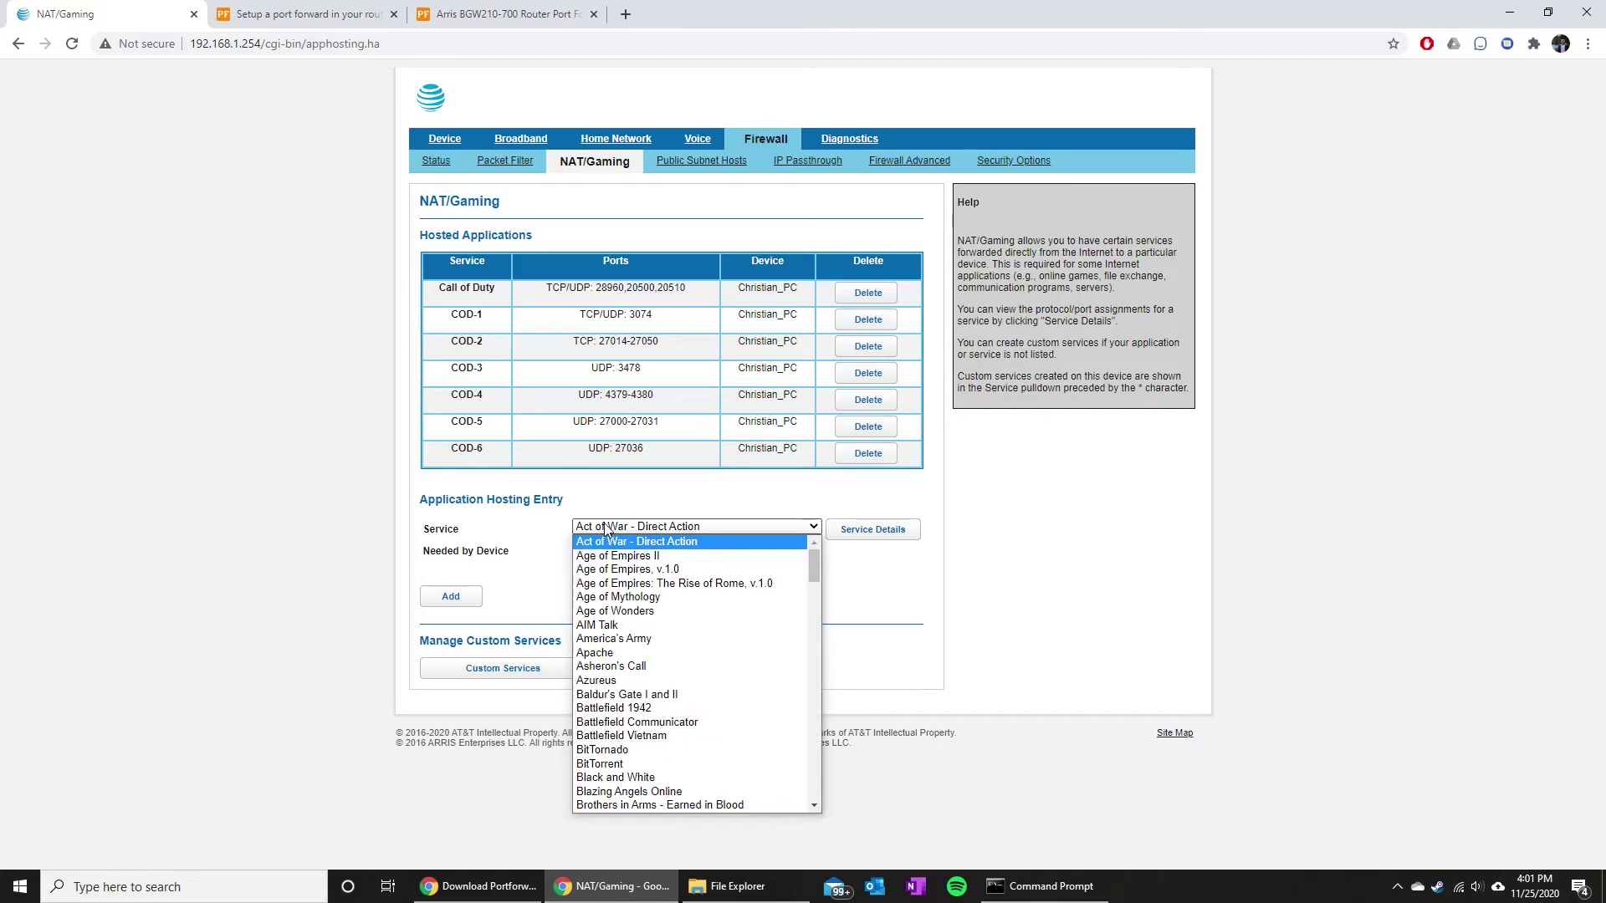
left_click(610, 532)
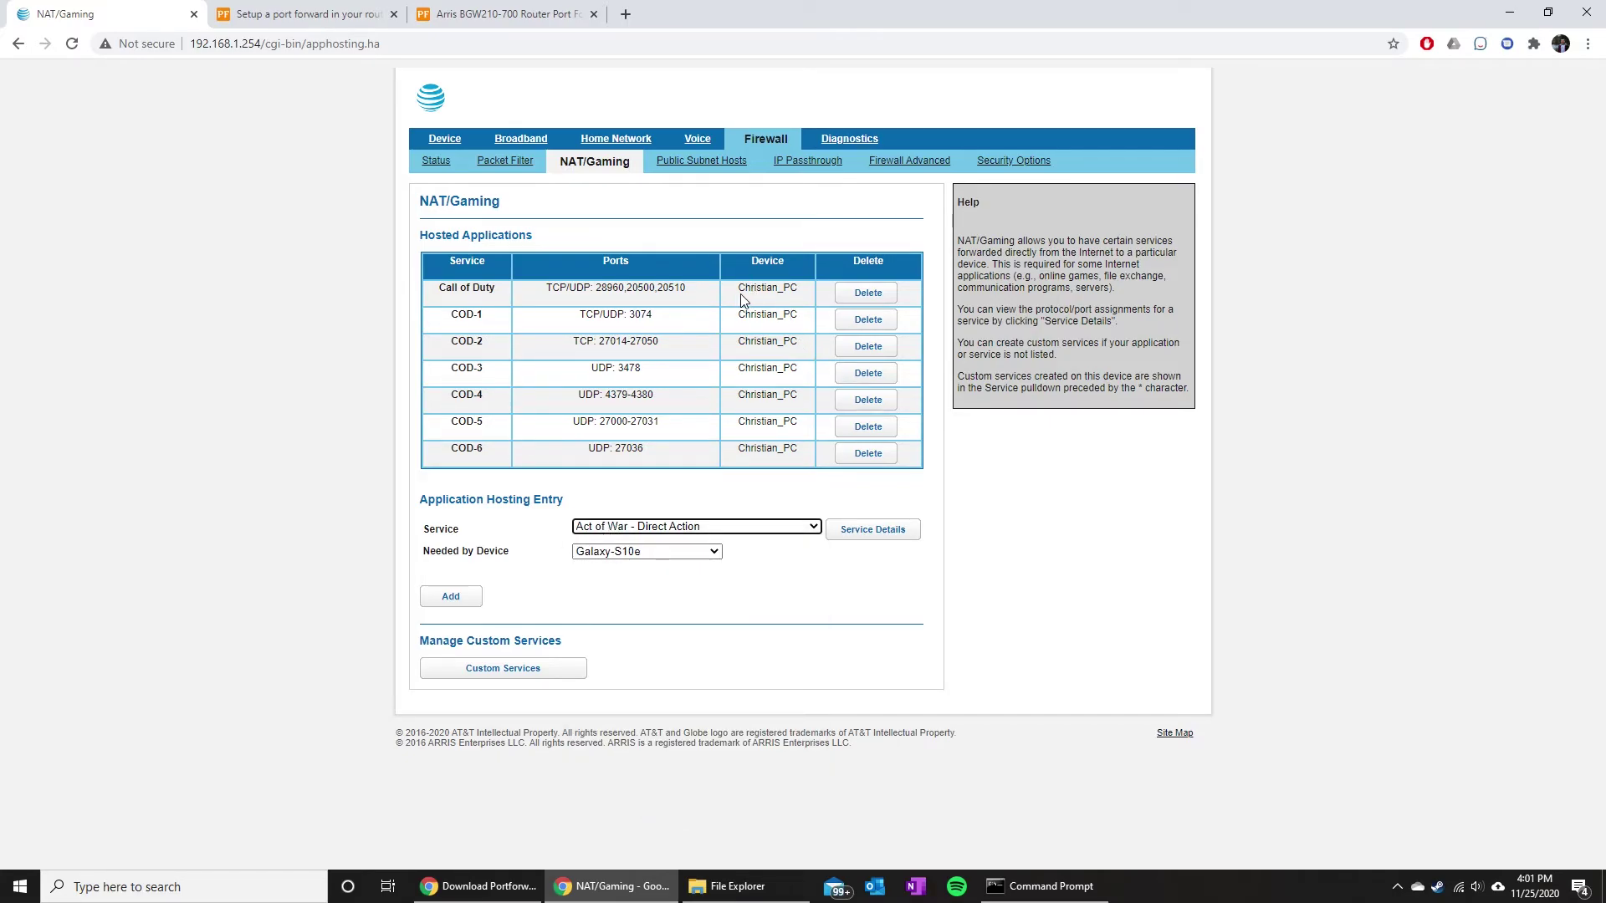
left_click_drag(737, 289, 805, 295)
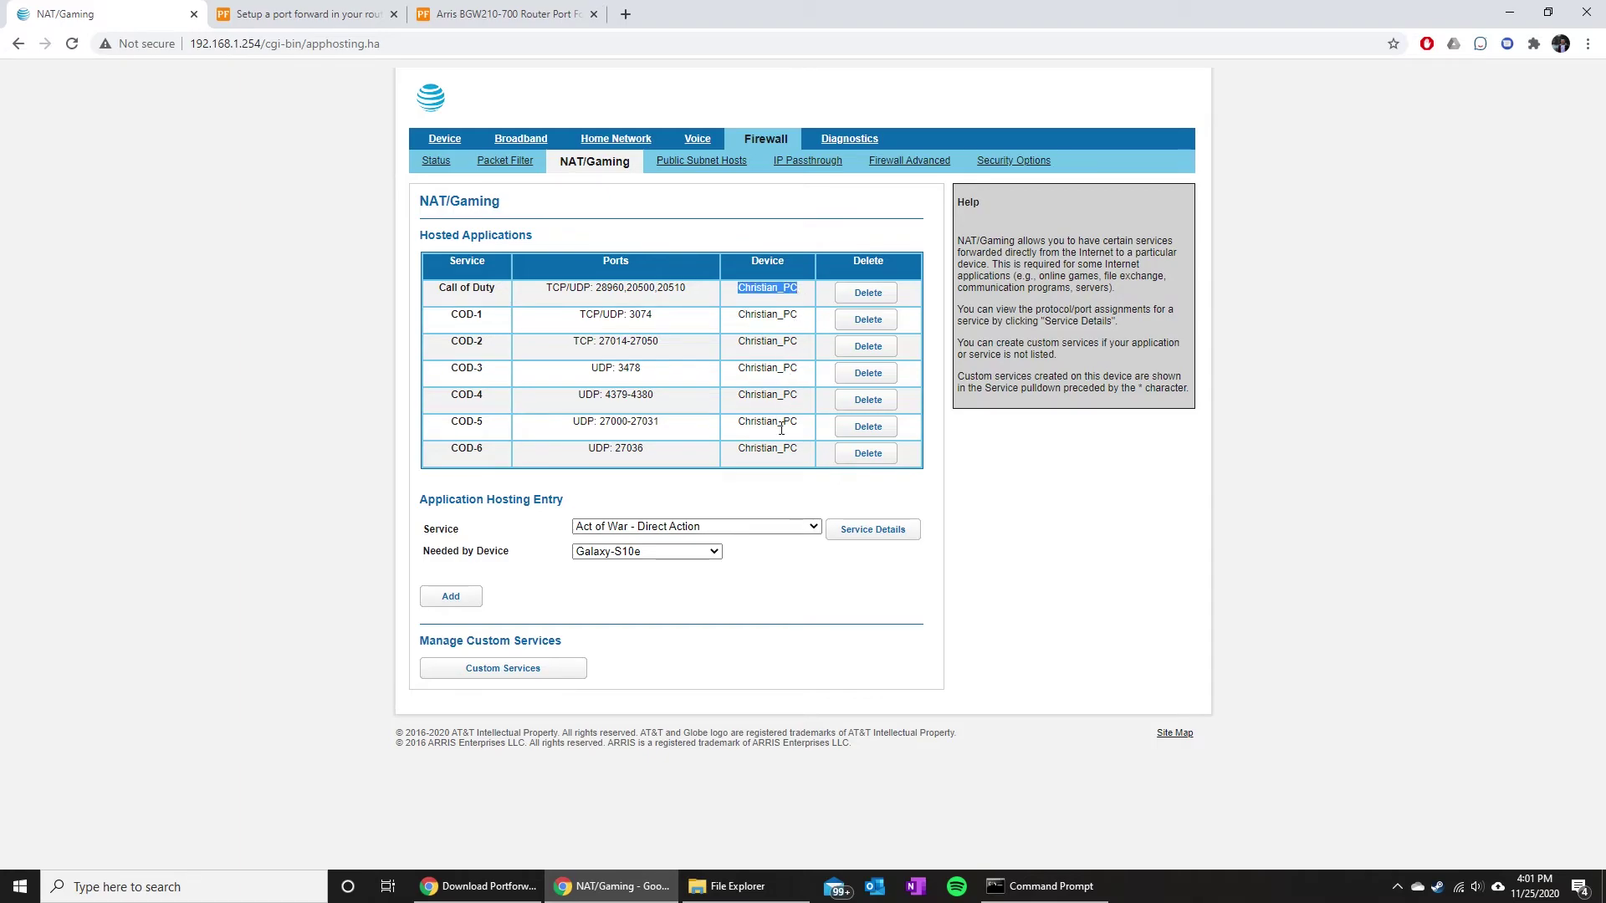
left_click(746, 323)
key("super+alt+r")
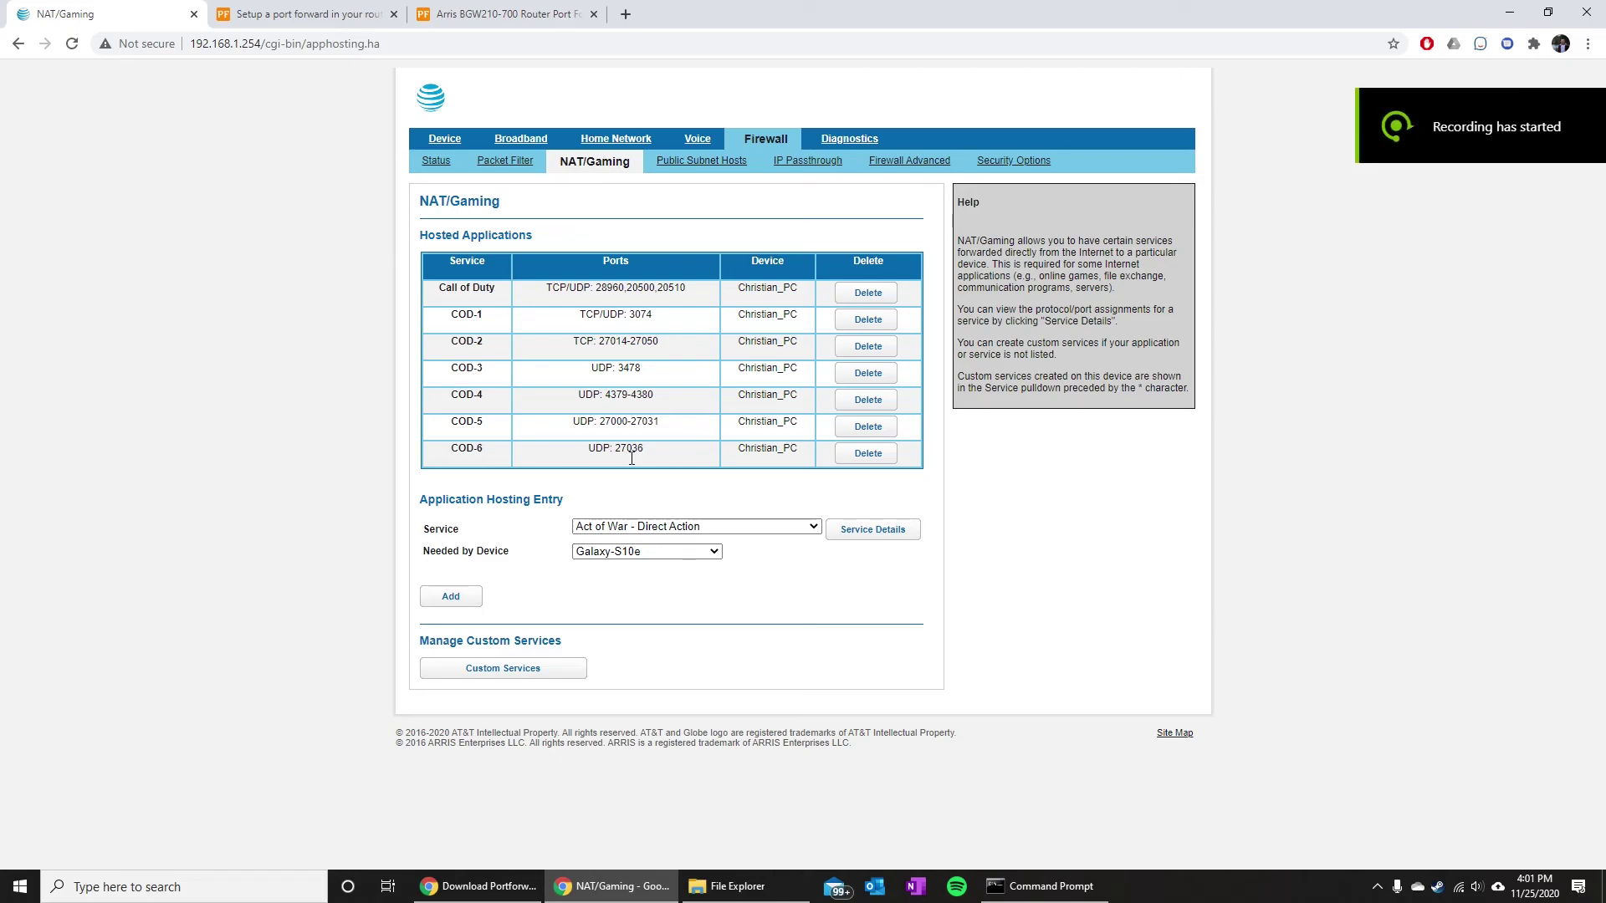